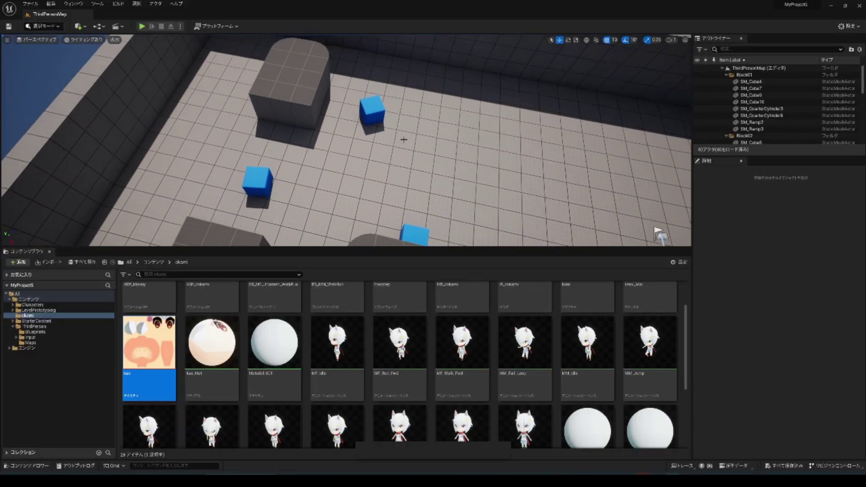
Bring the viewport down to a low angle over the maze and list the ThirdPerson folder's contents
{"action": "right_click_drag", "start_coordinate": [403, 139], "coordinate": [404, 139]}
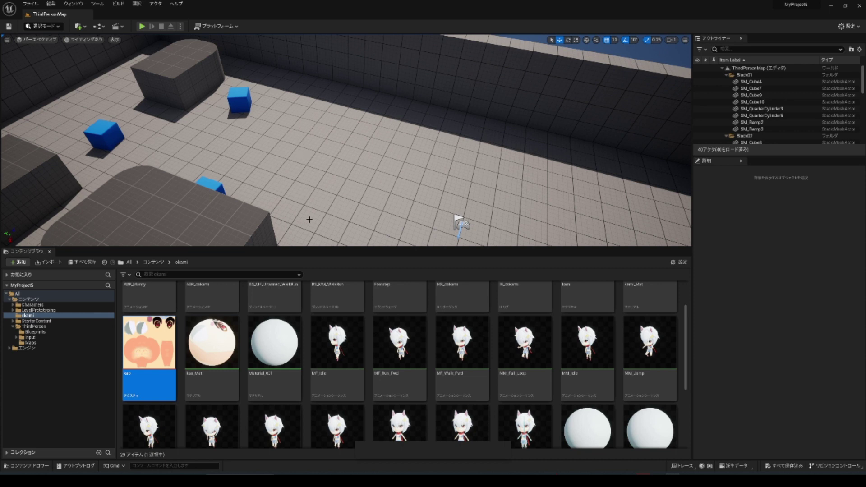
{"action": "scroll", "coordinate": [309, 220], "scroll_direction": "down", "scroll_amount": 3}
{"action": "scroll", "coordinate": [309, 220], "scroll_direction": "down", "scroll_amount": 3}
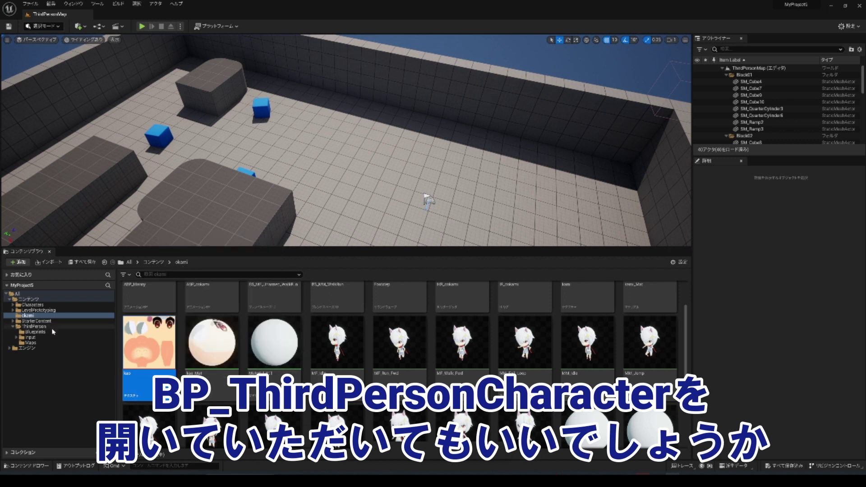
{"action": "left_click", "coordinate": [34, 326]}
Open BP_ThirdPersonCharacter from ThirdPerson > Blueprints and view its character and camera in the Viewport tab
{"action": "double_click", "coordinate": [145, 334]}
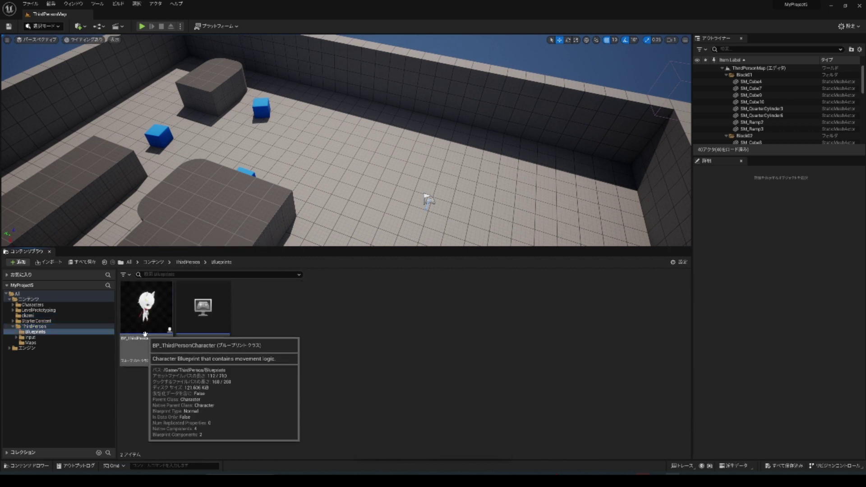
{"action": "double_click", "coordinate": [146, 334]}
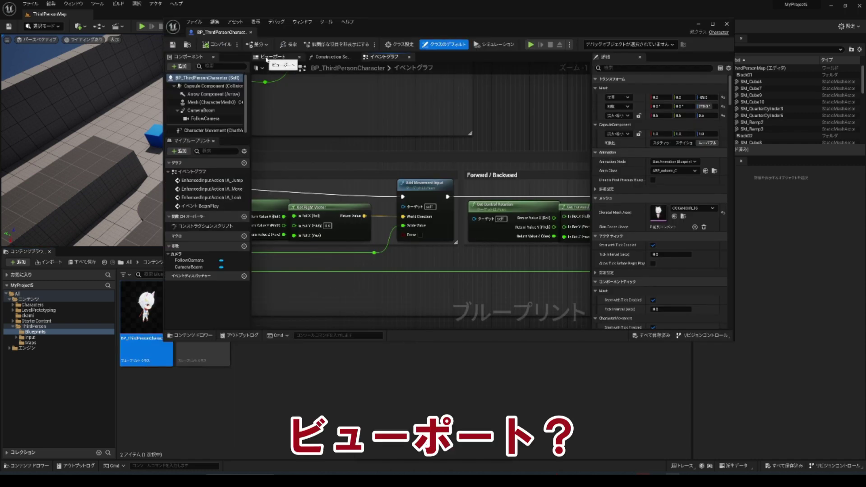
{"action": "left_click", "coordinate": [269, 57]}
{"action": "scroll", "coordinate": [341, 326], "scroll_direction": "down", "scroll_amount": 2}
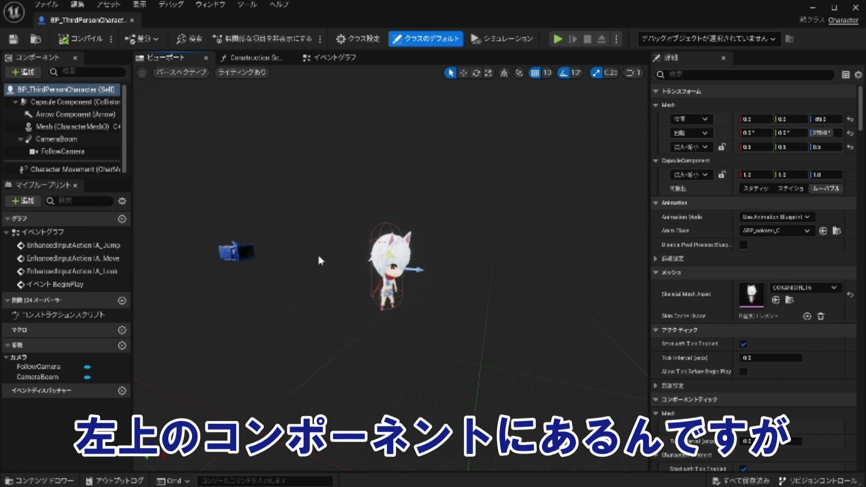
Set the CameraBoom's Socket Offset Z to 250
{"action": "left_click", "coordinate": [61, 141]}
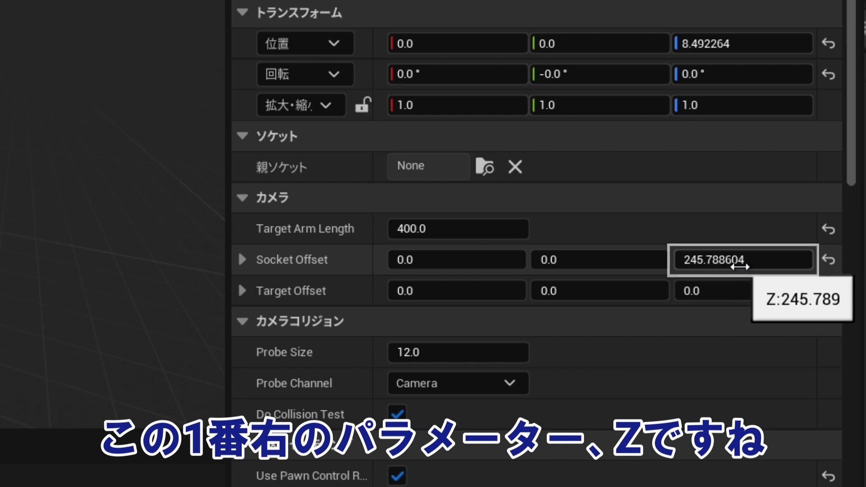
{"action": "left_click", "coordinate": [737, 269]}
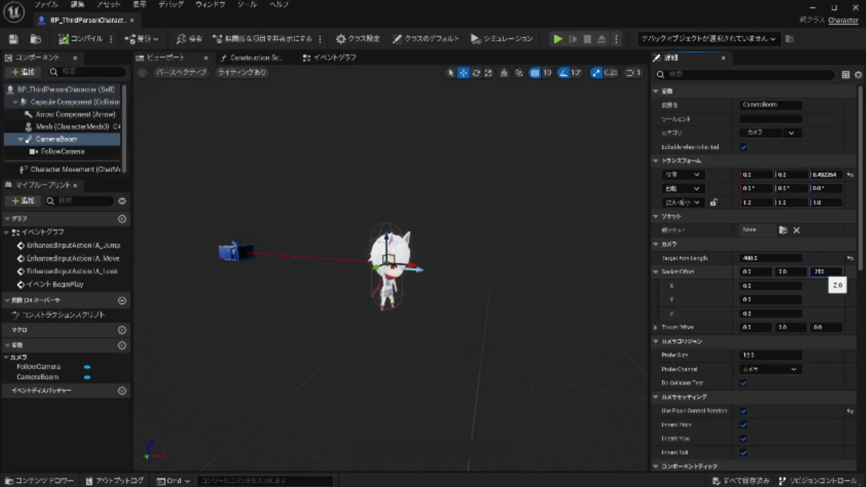
{"action": "key", "text": "Return"}
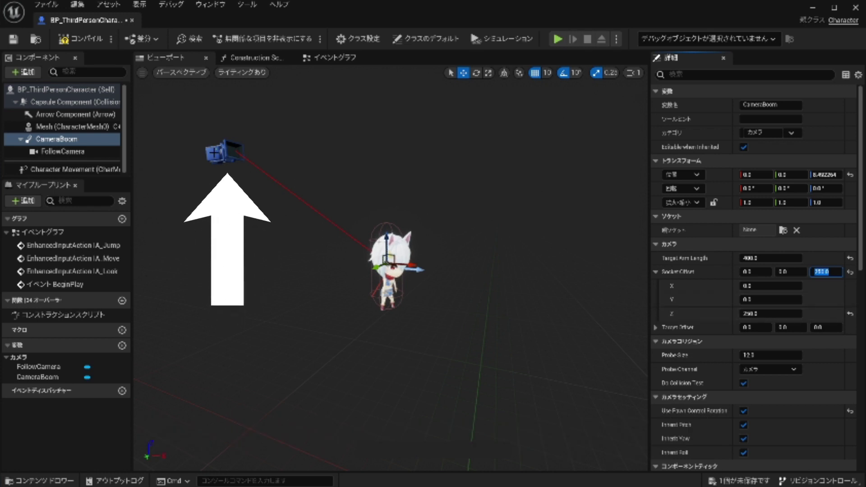
Set the FollowCamera's Rotation Y pitch to -45
{"action": "left_click", "coordinate": [214, 153]}
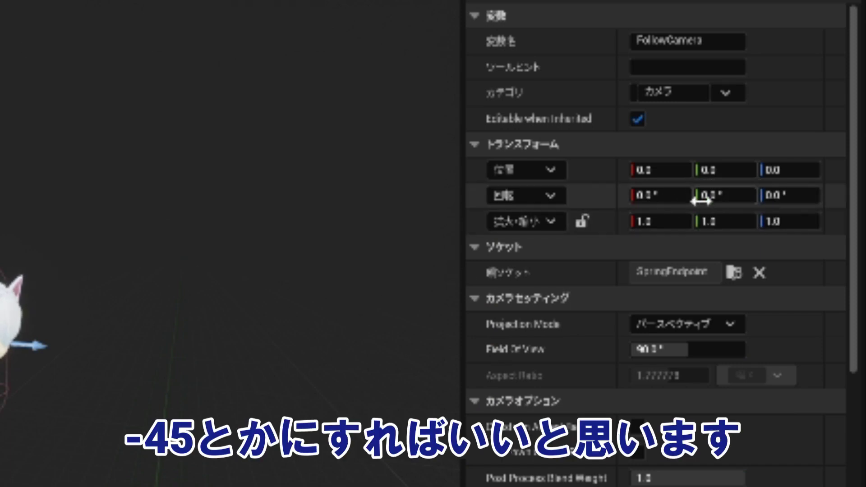
{"action": "left_click", "coordinate": [700, 198]}
{"action": "type", "text": "-45"}
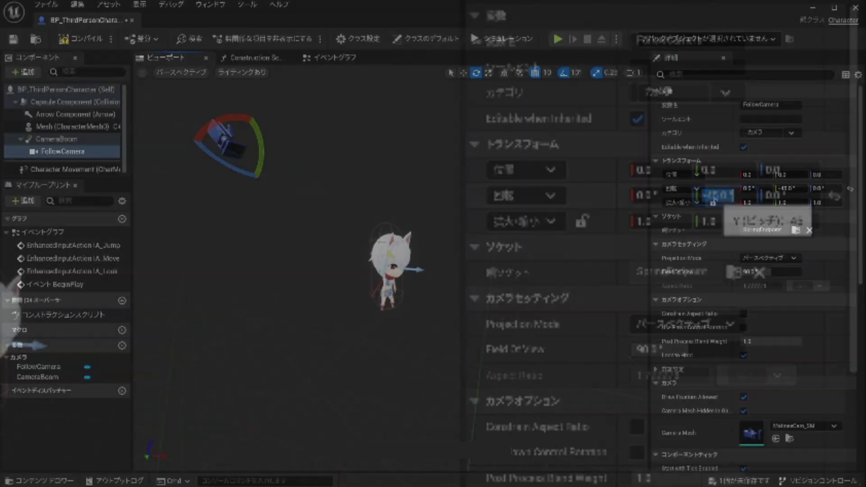
Compile and save the blueprint, then start playing the level
{"action": "left_click", "coordinate": [72, 39]}
{"action": "left_click", "coordinate": [14, 39]}
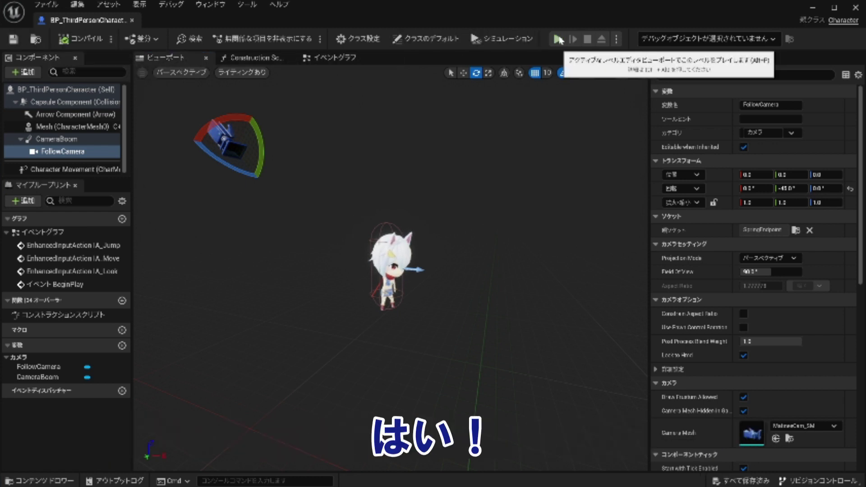
{"action": "left_click", "coordinate": [557, 40]}
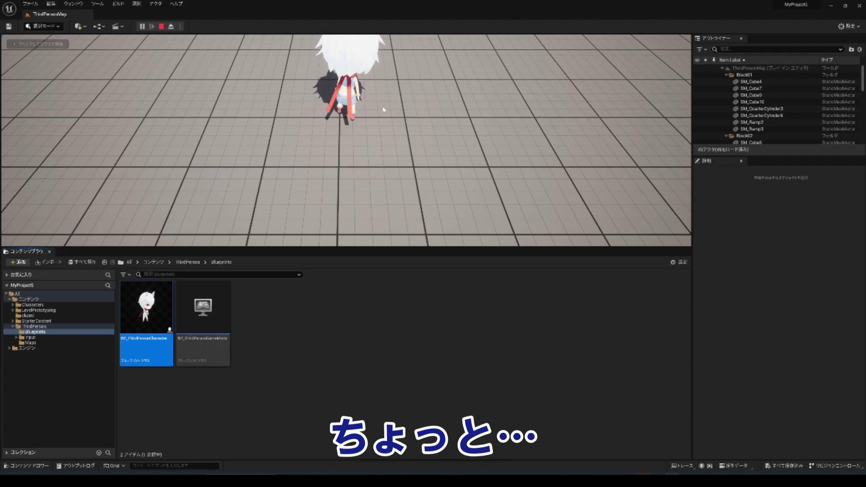
Walk the character forward with W to check the camera, then stop play
{"action": "left_click", "coordinate": [384, 110]}
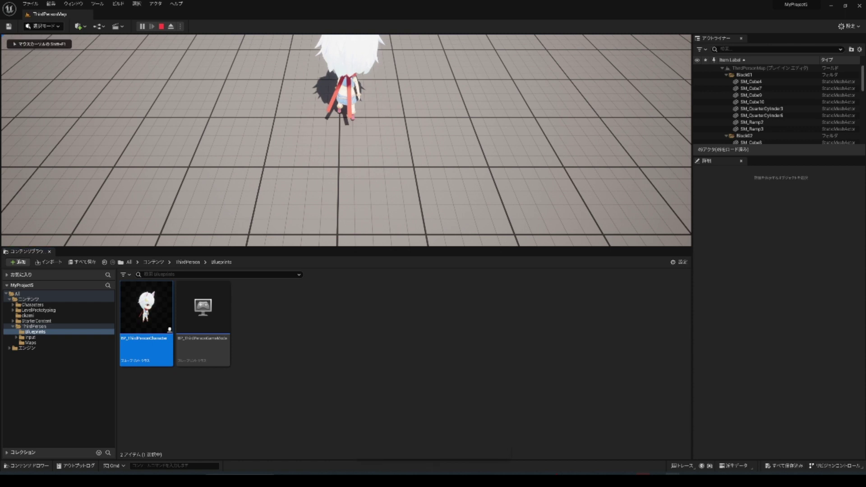
{"action": "key", "text": "w"}
{"action": "key", "text": "w"}
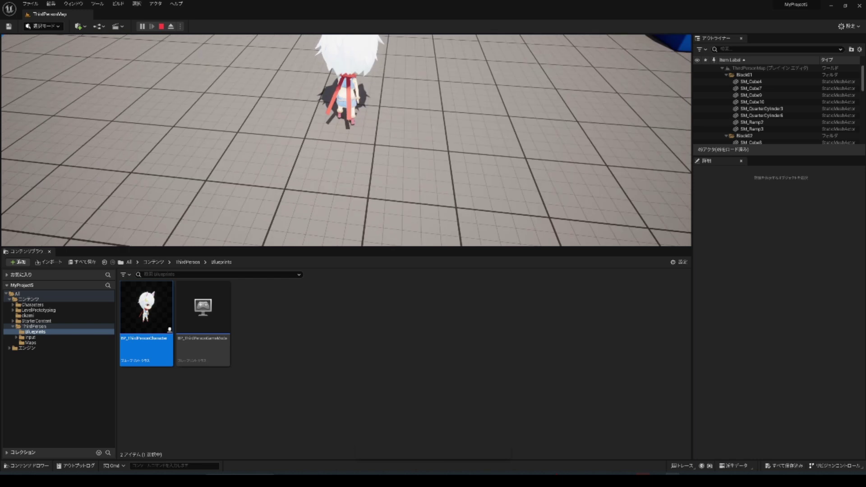
{"action": "key", "text": "Escape"}
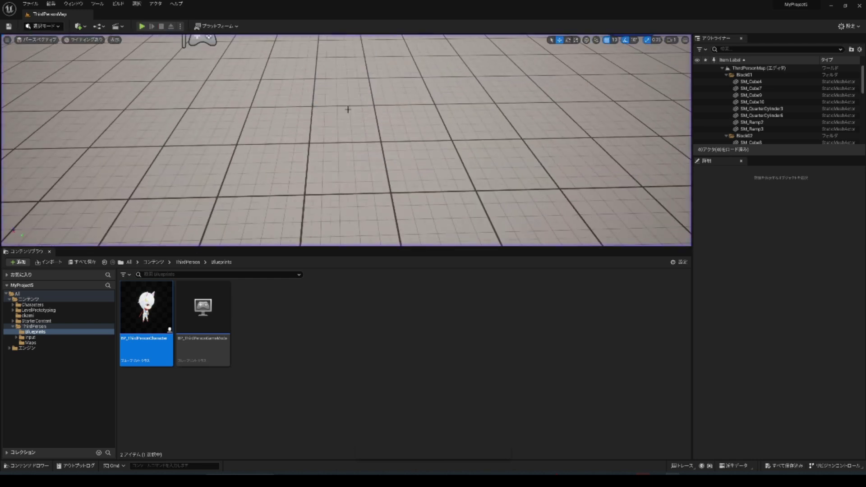
Replay the level in a New Editor Window (PIE), test the character, then stop with Esc
{"action": "key", "text": "alt+p"}
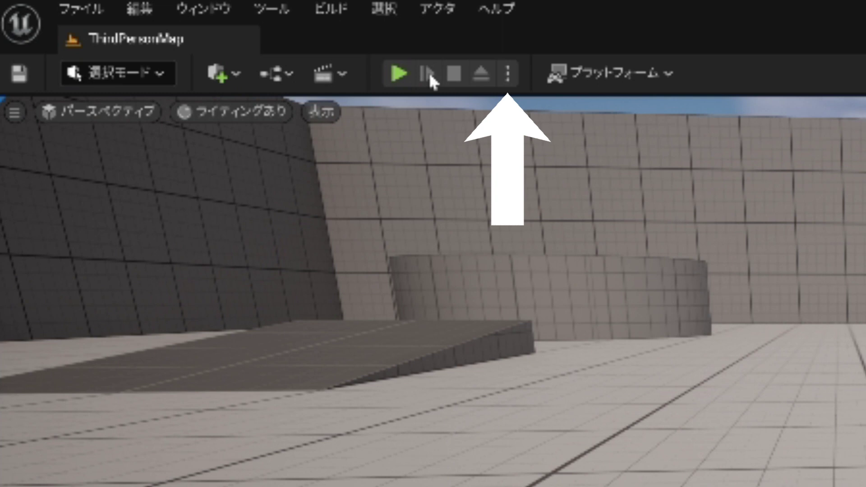
{"action": "left_click", "coordinate": [506, 71]}
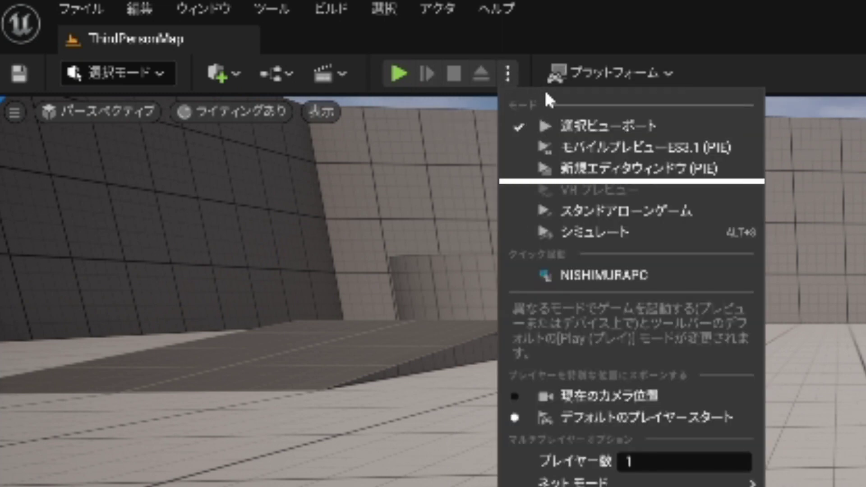
{"action": "left_click", "coordinate": [591, 169]}
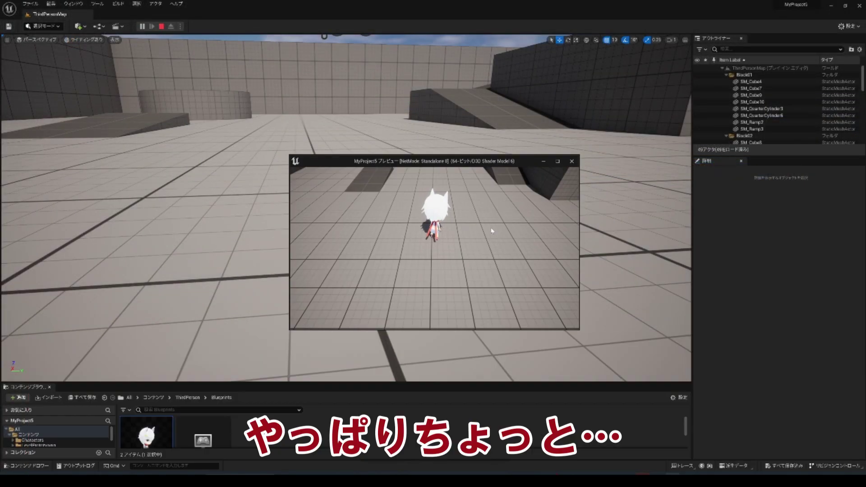
{"action": "left_click", "coordinate": [492, 230]}
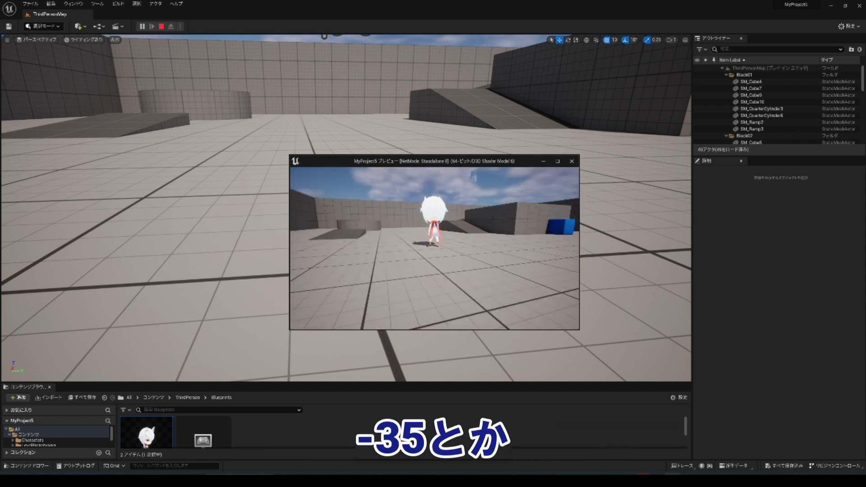
{"action": "key", "text": "Escape"}
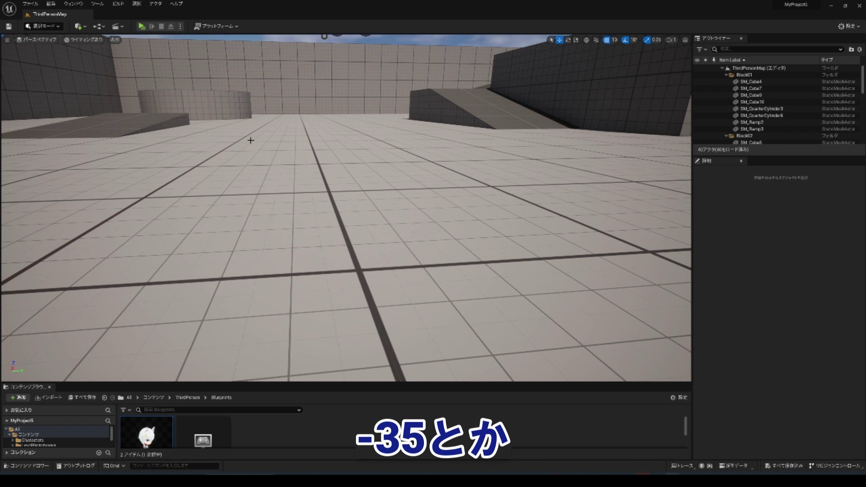
Reopen BP_ThirdPersonCharacter and change the FollowCamera's Rotation Y pitch to -40
{"action": "double_click", "coordinate": [147, 434]}
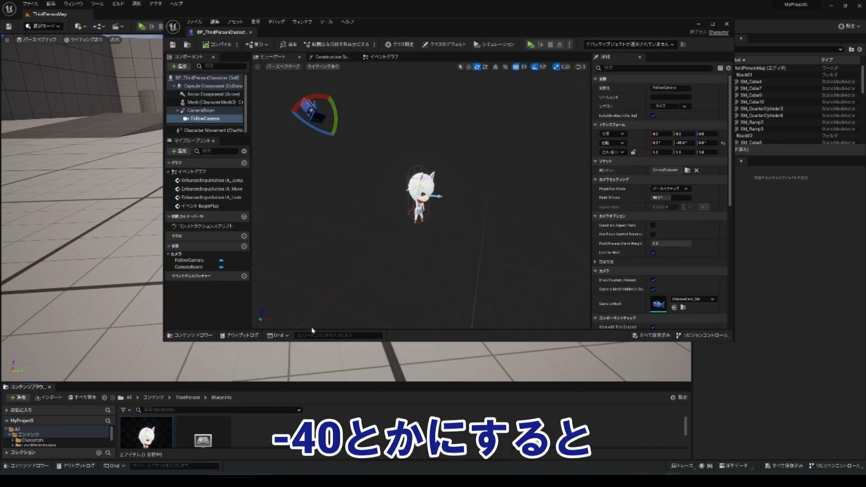
{"action": "left_click", "coordinate": [684, 142]}
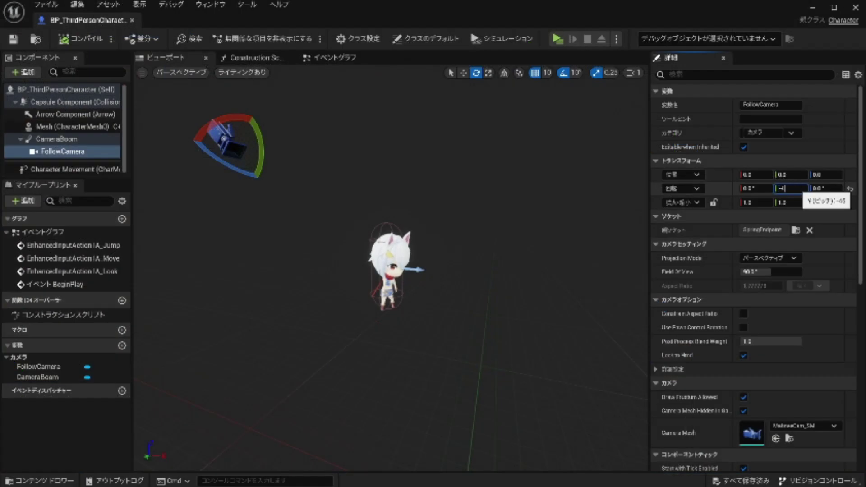
{"action": "type", "text": "0"}
{"action": "key", "text": "Return"}
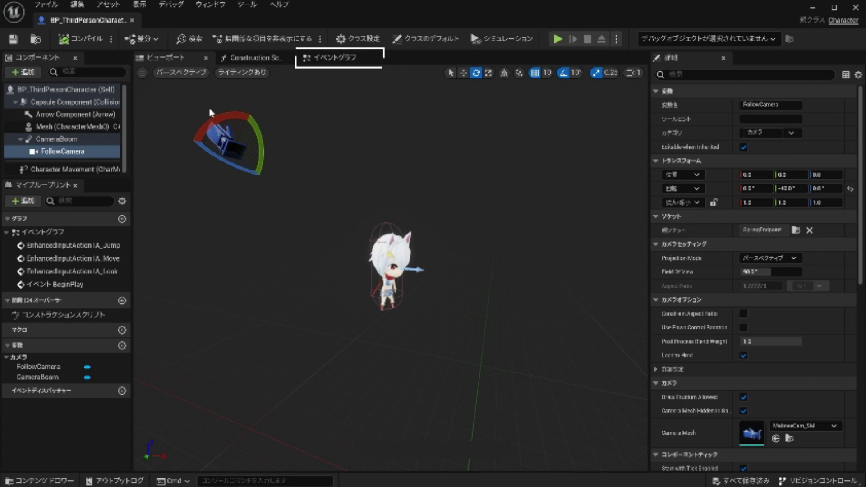
Switch to the blueprint's node graph and pan to the Camera Input section
{"action": "left_click", "coordinate": [324, 58]}
{"action": "scroll", "coordinate": [364, 301], "scroll_direction": "down", "scroll_amount": 3}
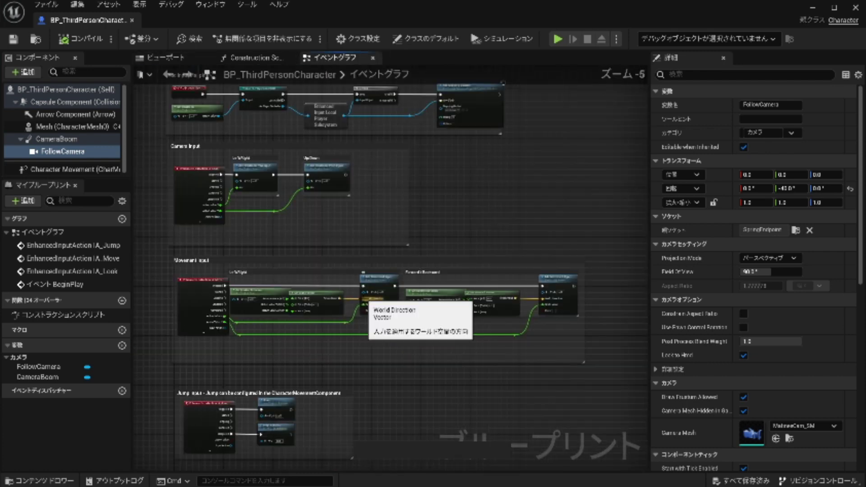
{"action": "scroll", "coordinate": [205, 298], "scroll_direction": "up", "scroll_amount": 2}
{"action": "scroll", "coordinate": [205, 298], "scroll_direction": "down", "scroll_amount": 2}
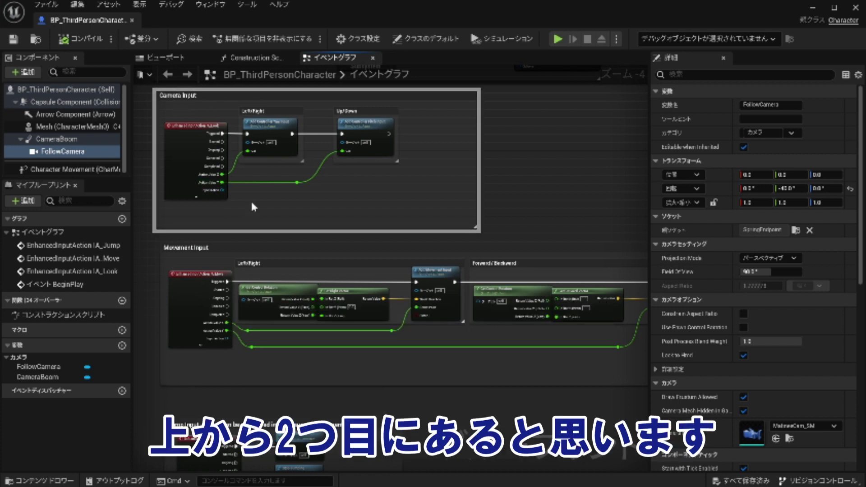
{"action": "scroll", "coordinate": [251, 200], "scroll_direction": "up", "scroll_amount": 1}
{"action": "right_click_drag", "start_coordinate": [344, 185], "coordinate": [375, 367]}
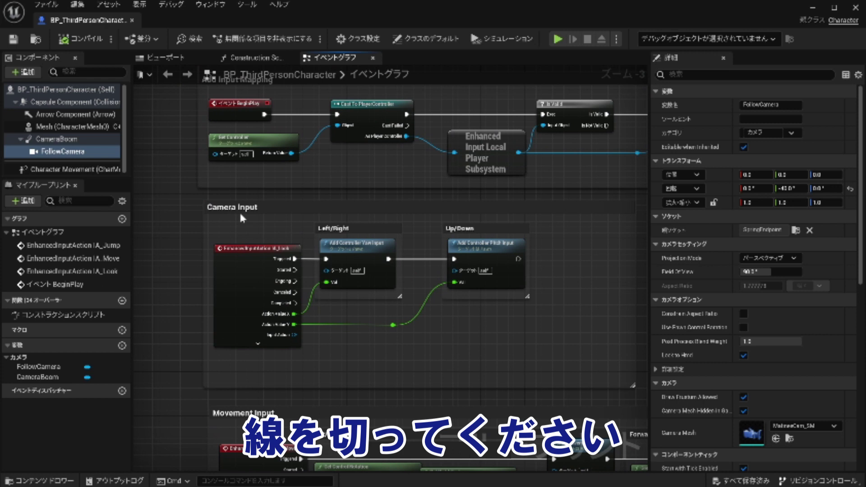
{"action": "scroll", "coordinate": [234, 212], "scroll_direction": "down", "scroll_amount": 1}
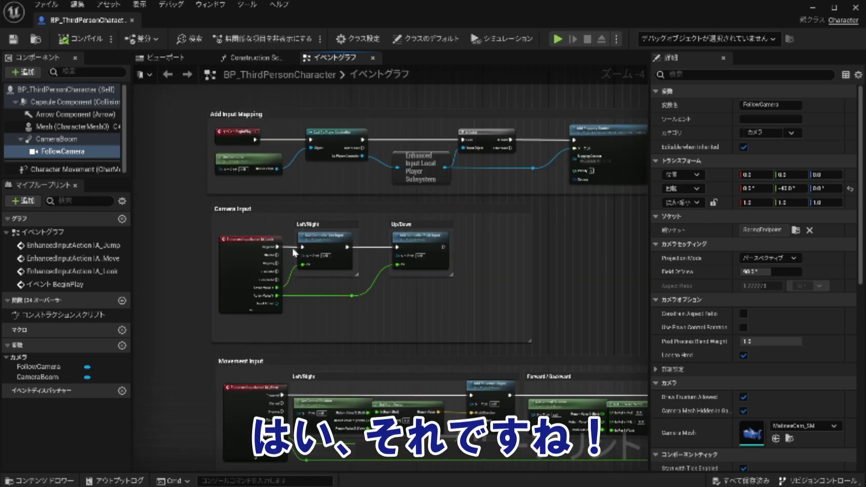
Break the Left/Right and Up/Down Camera Input links, then compile and save
{"action": "right_click", "coordinate": [292, 249]}
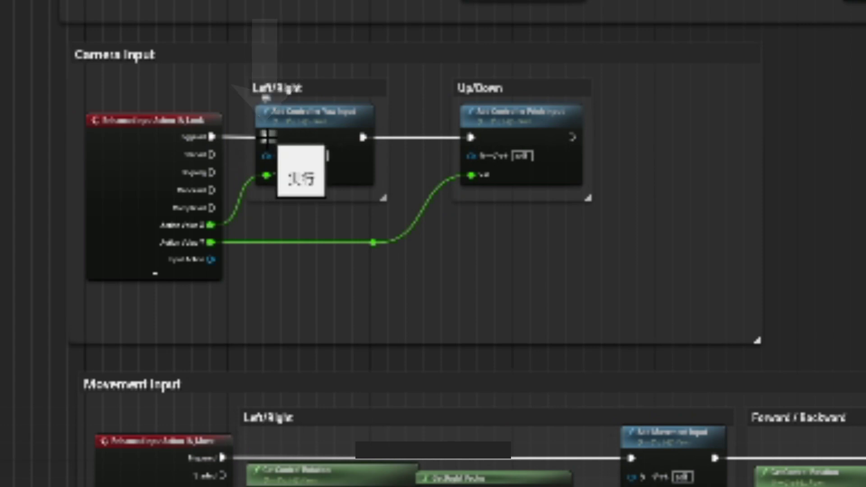
{"action": "right_click", "coordinate": [266, 137]}
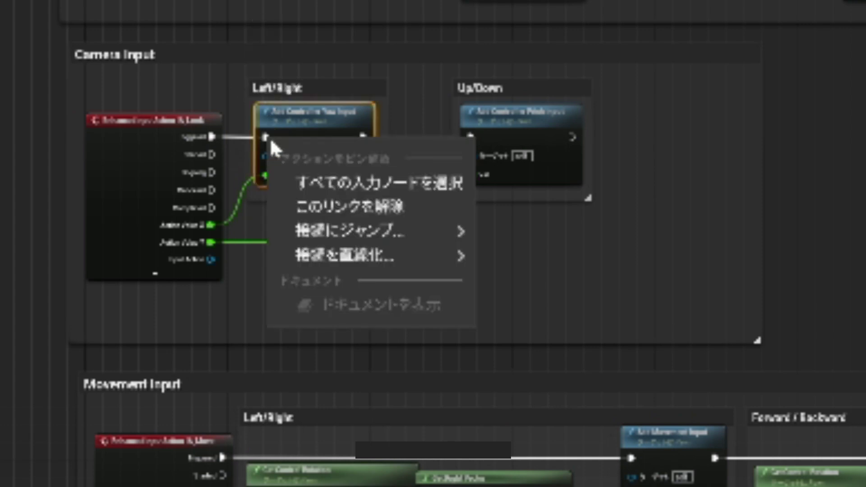
{"action": "left_click", "coordinate": [329, 208]}
{"action": "right_click", "coordinate": [301, 267]}
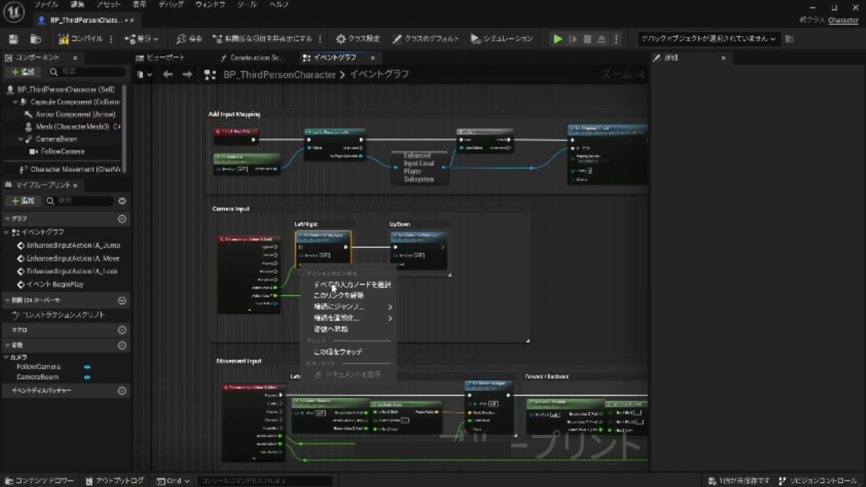
{"action": "left_click", "coordinate": [337, 295]}
{"action": "right_click", "coordinate": [395, 249]}
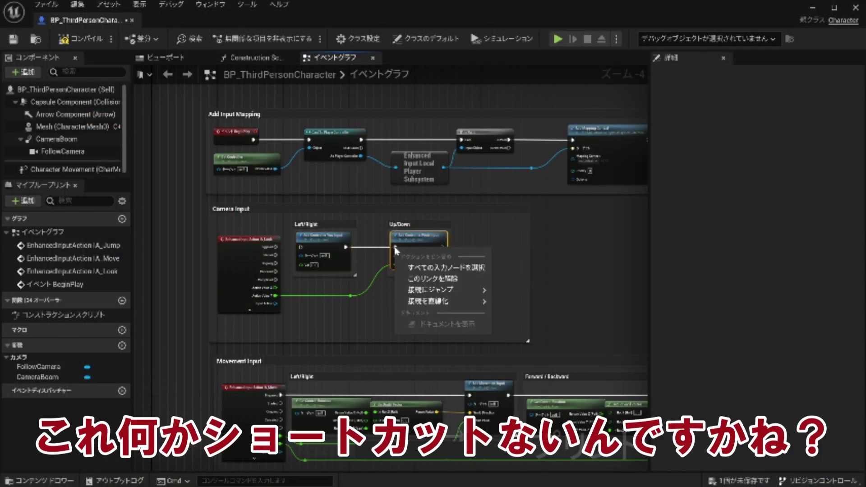
{"action": "left_click", "coordinate": [418, 283]}
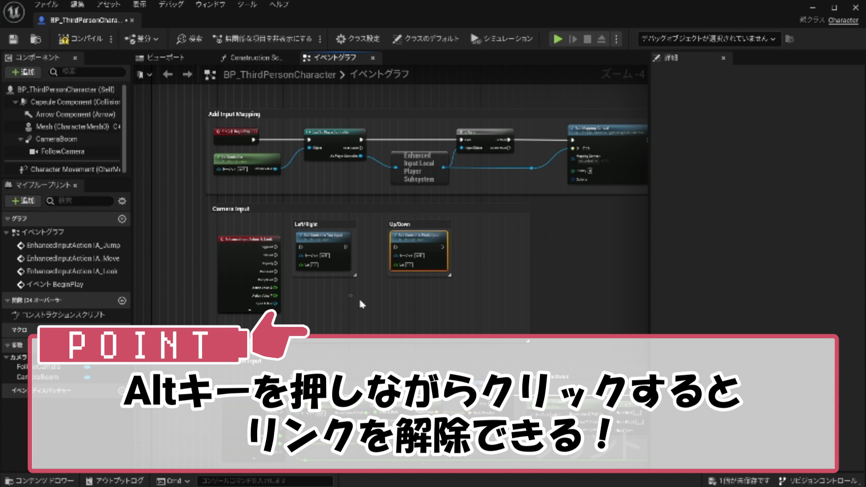
{"action": "left_click", "coordinate": [79, 41]}
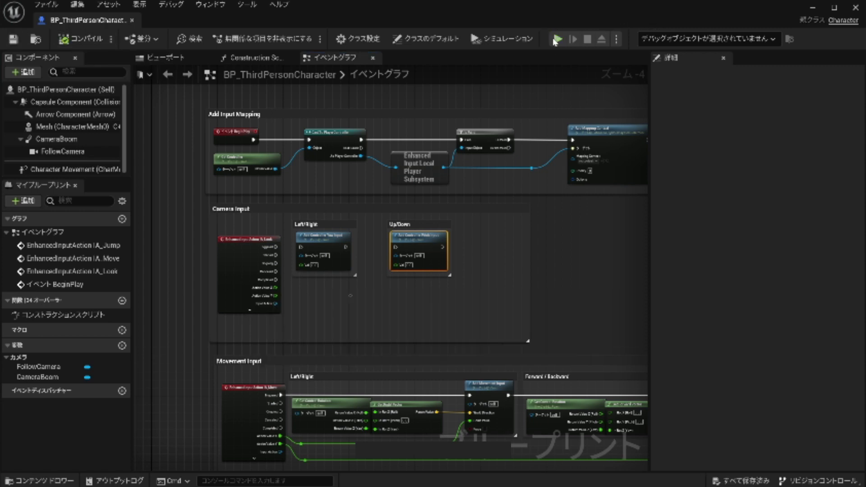
Run Simulate, then open ABP_ookami from the ookami content folder
{"action": "left_click", "coordinate": [556, 39]}
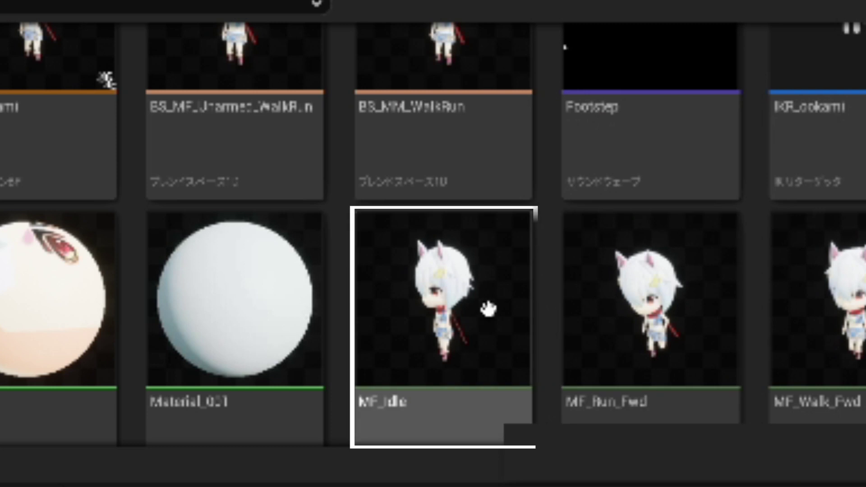
{"action": "mouse_move", "coordinate": [469, 316]}
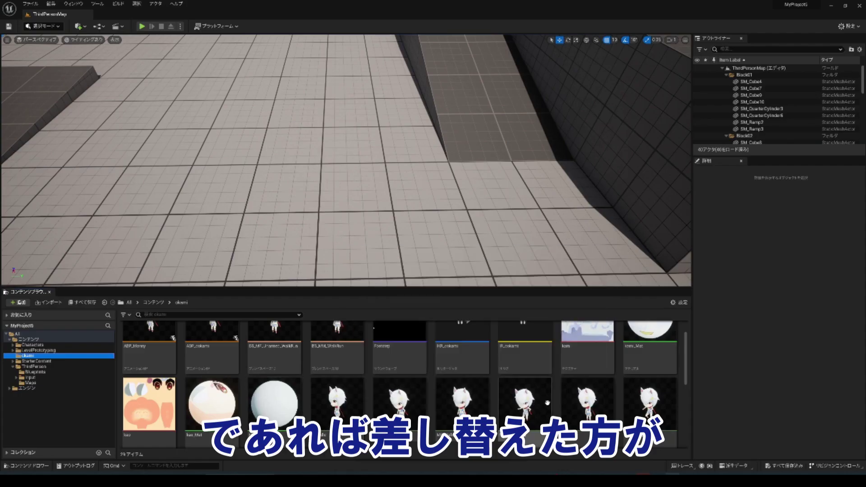
{"action": "mouse_move", "coordinate": [579, 405]}
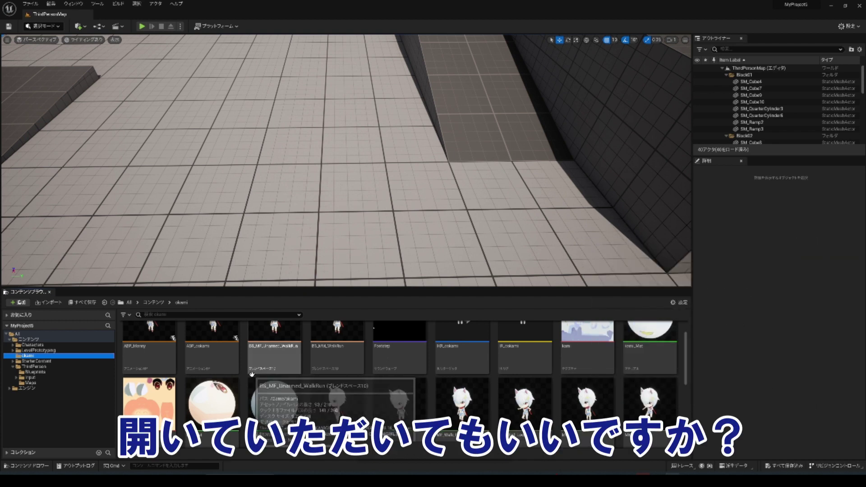
{"action": "scroll", "coordinate": [250, 377], "scroll_direction": "up", "scroll_amount": 2}
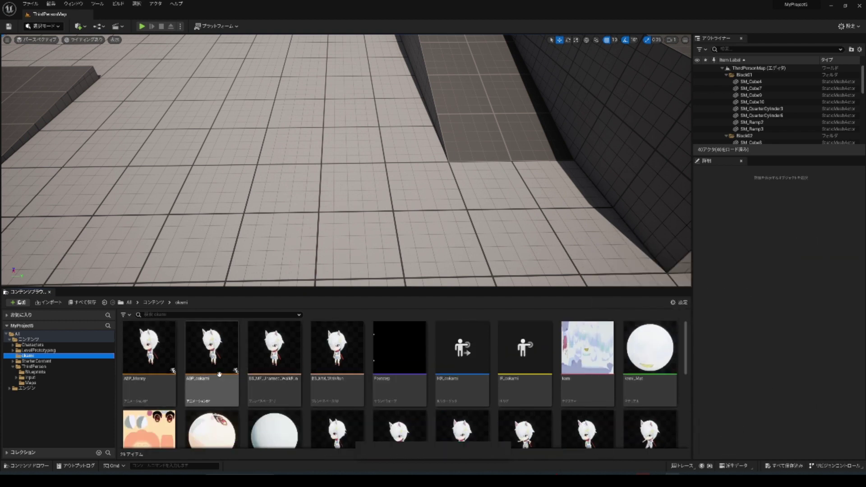
{"action": "double_click", "coordinate": [212, 357]}
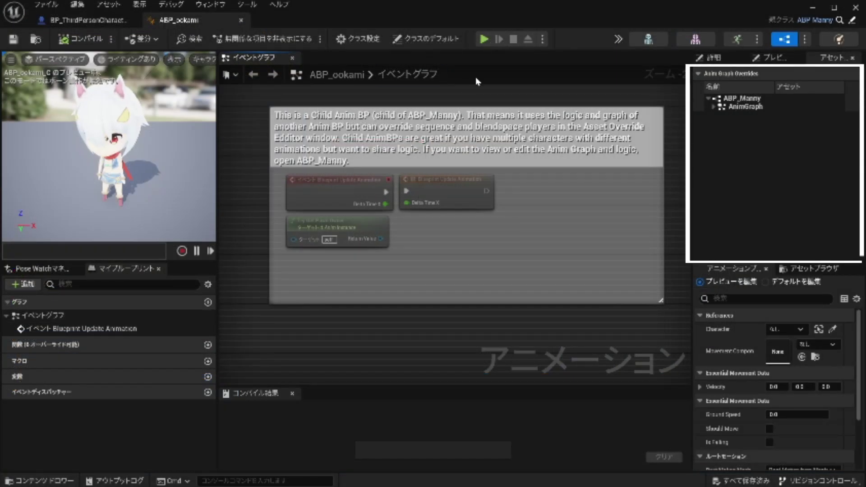
Override Idle's MM_Idle with MF_Idle under AnimGraph > Locomotion, then compile and save ABP_ookami
{"action": "left_click", "coordinate": [712, 107]}
{"action": "left_click", "coordinate": [718, 114]}
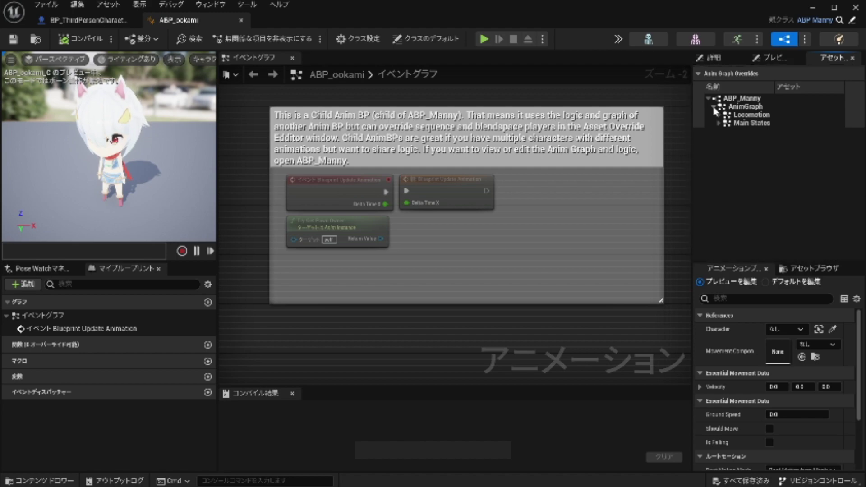
{"action": "left_click", "coordinate": [723, 124]}
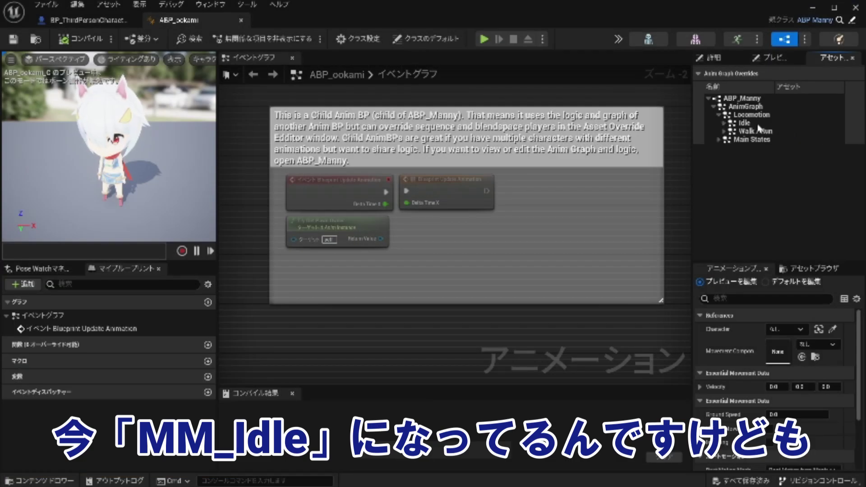
{"action": "left_click", "coordinate": [724, 123]}
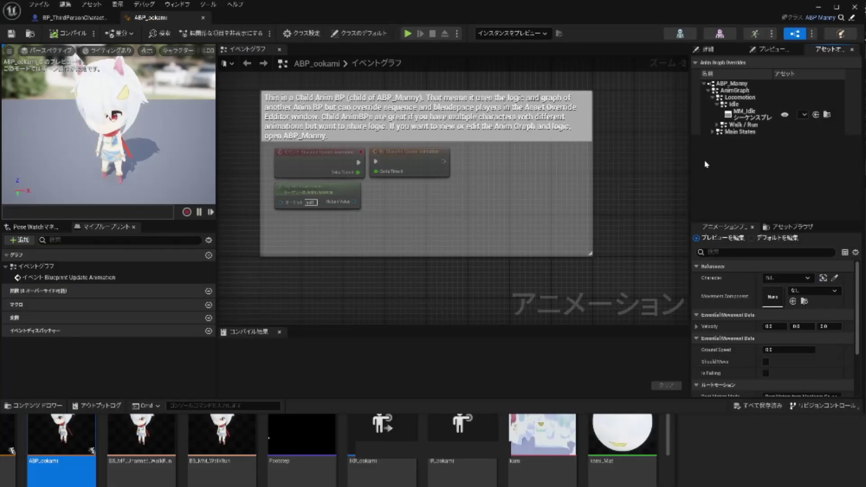
{"action": "left_click_drag", "start_coordinate": [690, 164], "coordinate": [568, 164]}
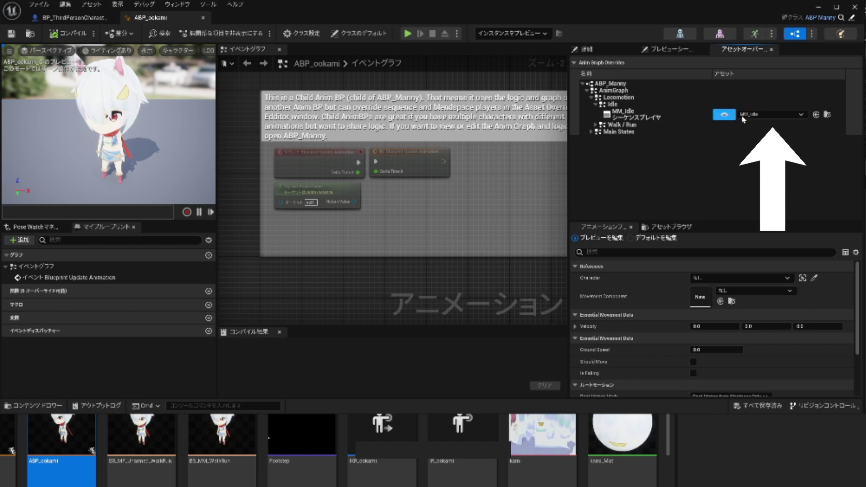
{"action": "left_click", "coordinate": [749, 115]}
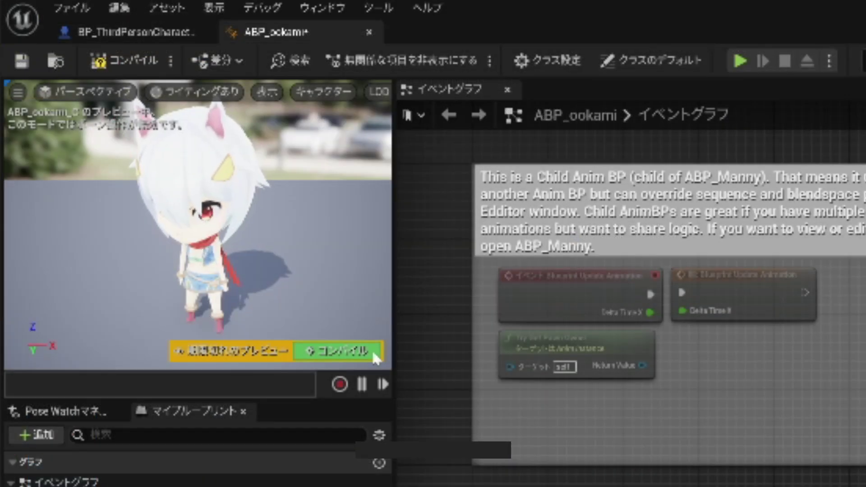
{"action": "left_click", "coordinate": [375, 356]}
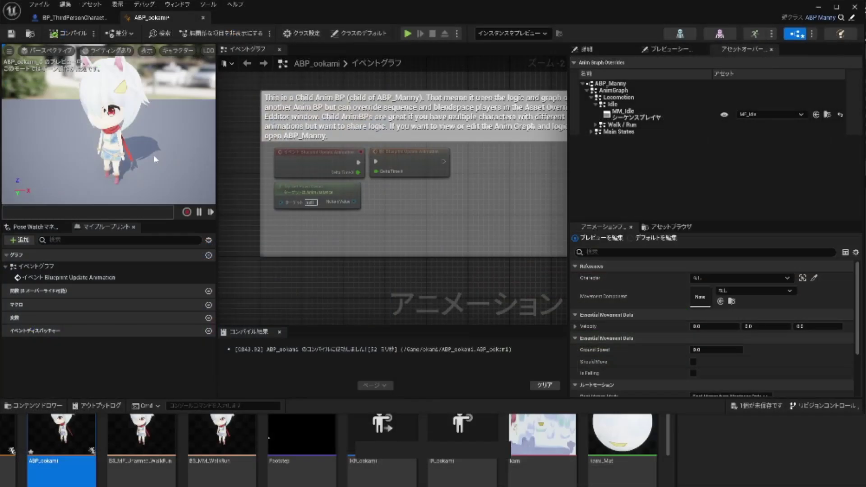
{"action": "left_click", "coordinate": [10, 33]}
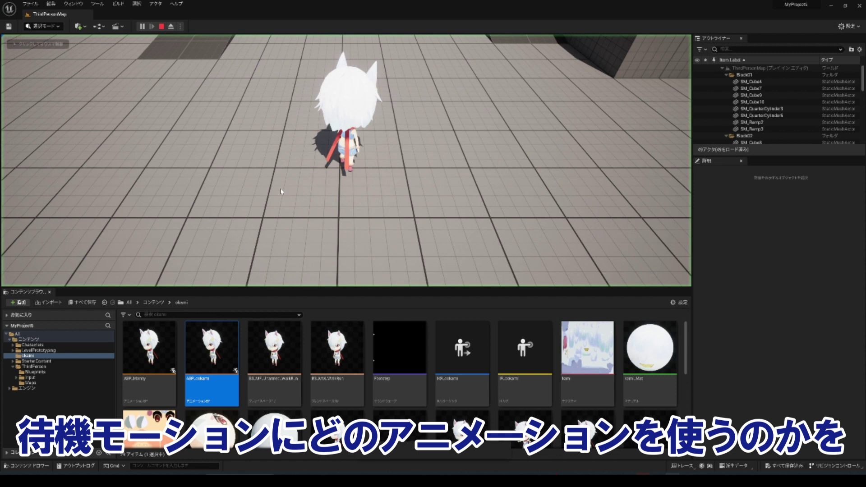
Run Ookami around with W/S and jump with Space, then stop play and fly over the level
{"action": "key", "text": "s"}
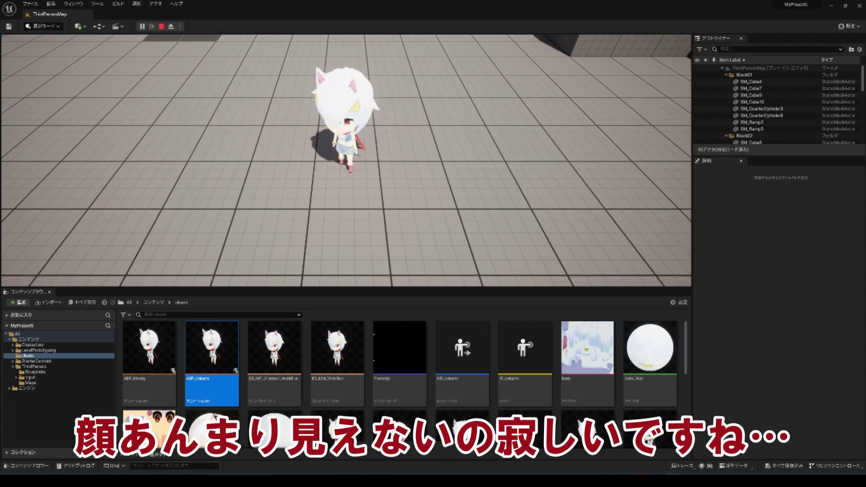
{"action": "key", "text": "w"}
{"action": "key", "text": "s"}
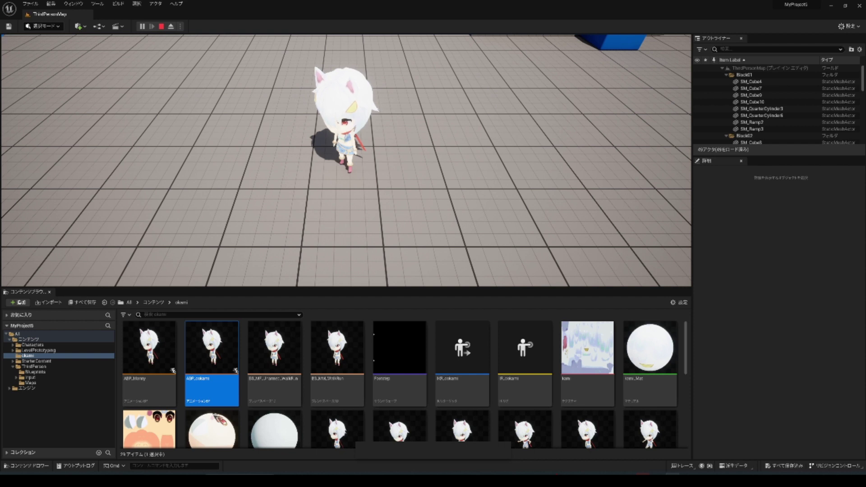
{"action": "key", "text": "w"}
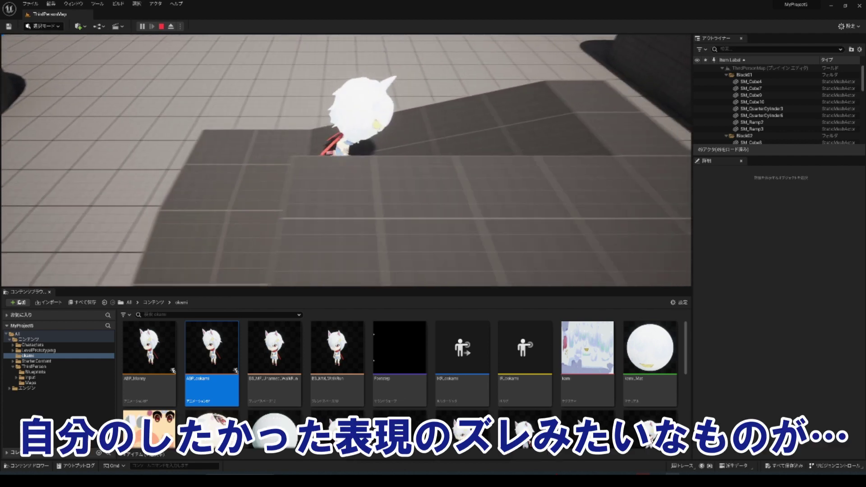
{"action": "key", "text": "w"}
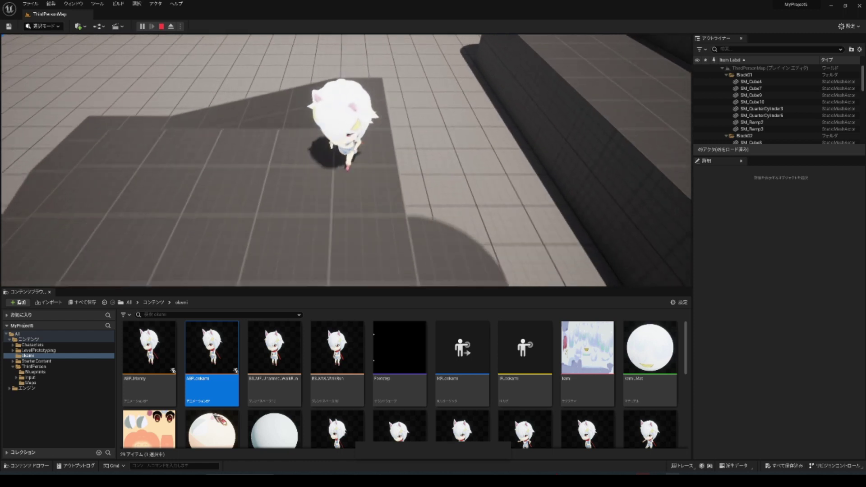
{"action": "key", "text": "space"}
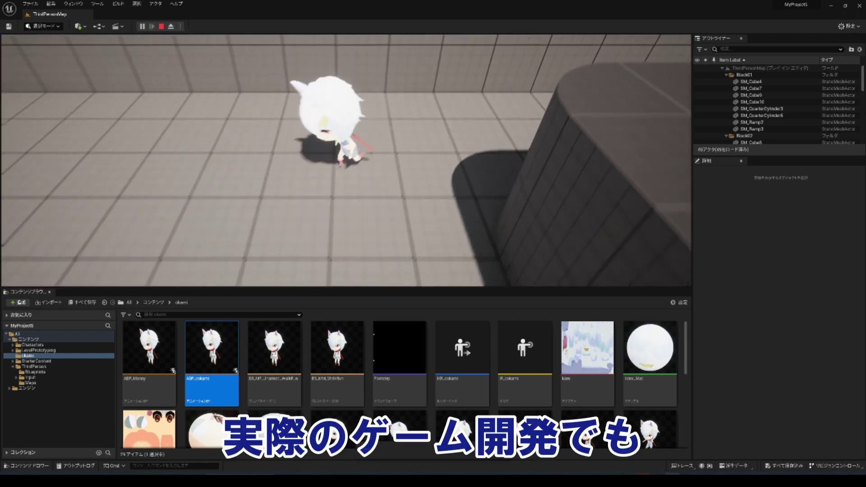
{"action": "key", "text": "s"}
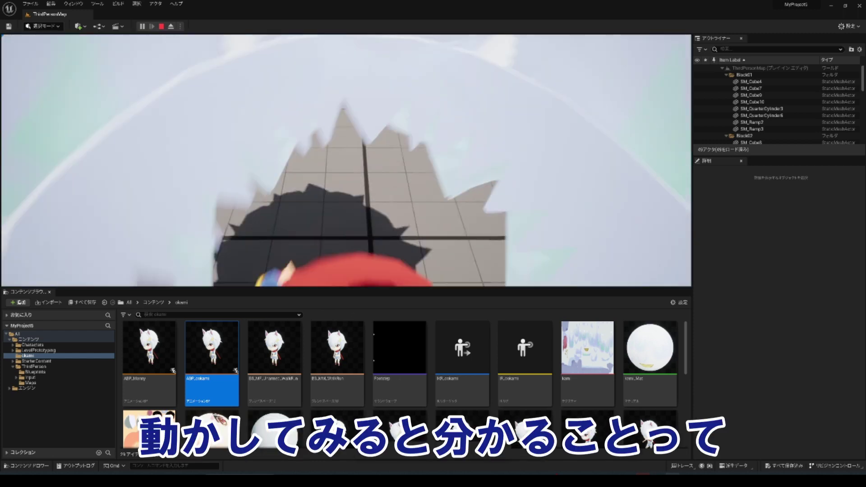
{"action": "key", "text": "w"}
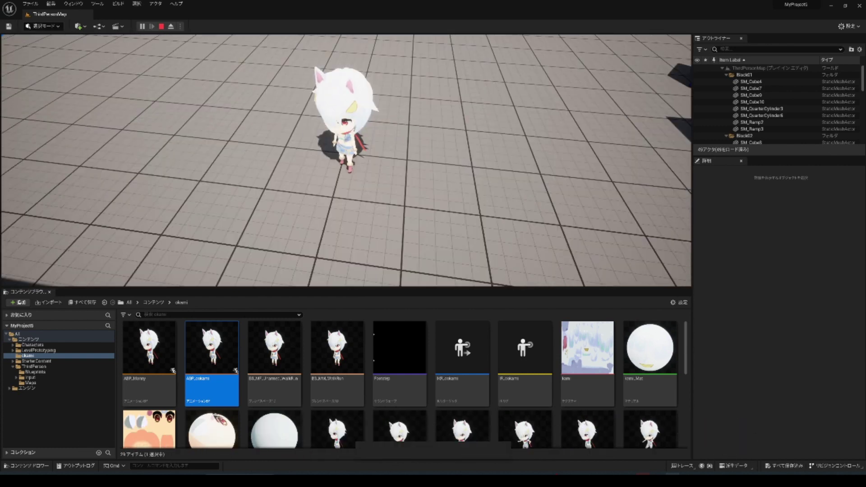
{"action": "key", "text": "Escape"}
{"action": "mouse_move", "coordinate": [343, 158]}
{"action": "right_mouse_down"}
{"action": "mouse_move", "coordinate": [315, 157]}
{"action": "mouse_move", "coordinate": [348, 142]}
{"action": "right_mouse_up"}
Delete the cylinders, central blocks, disc and ramps from the arena
{"action": "left_click", "coordinate": [283, 81]}
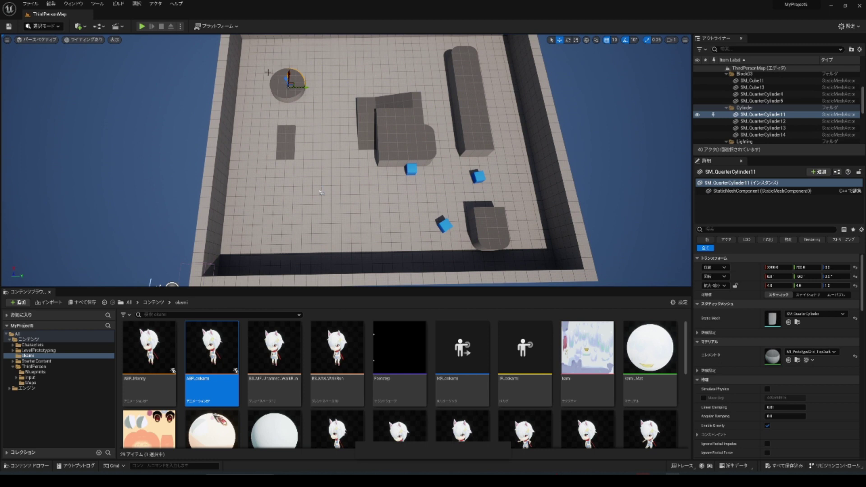
{"action": "right_click_drag", "start_coordinate": [322, 193], "coordinate": [321, 192]}
{"action": "left_click", "coordinate": [235, 71], "text": "ctrl"}
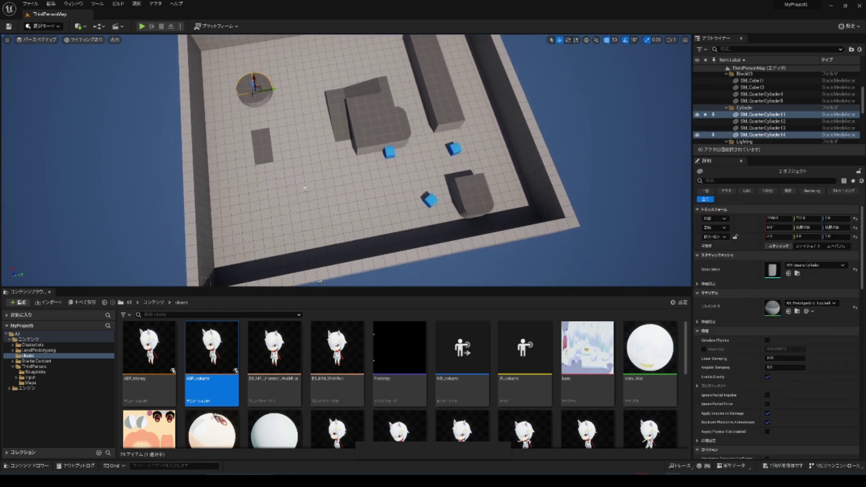
{"action": "left_click", "coordinate": [268, 140]}
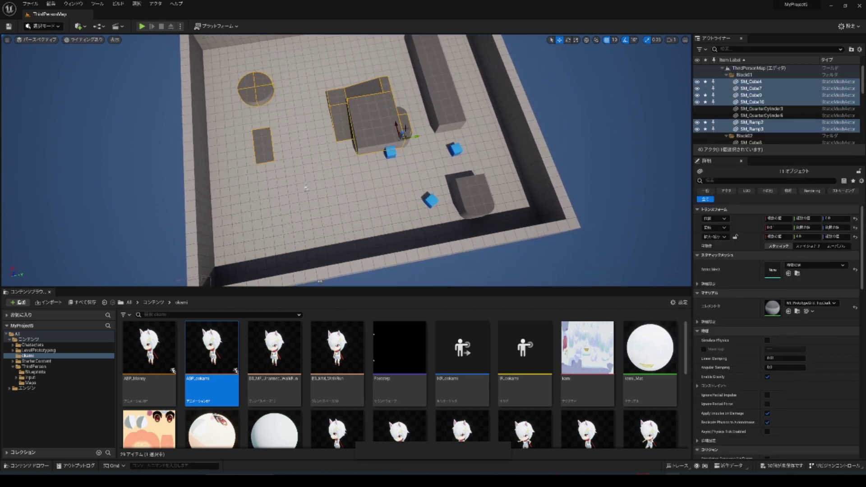
{"action": "key", "text": "Delete"}
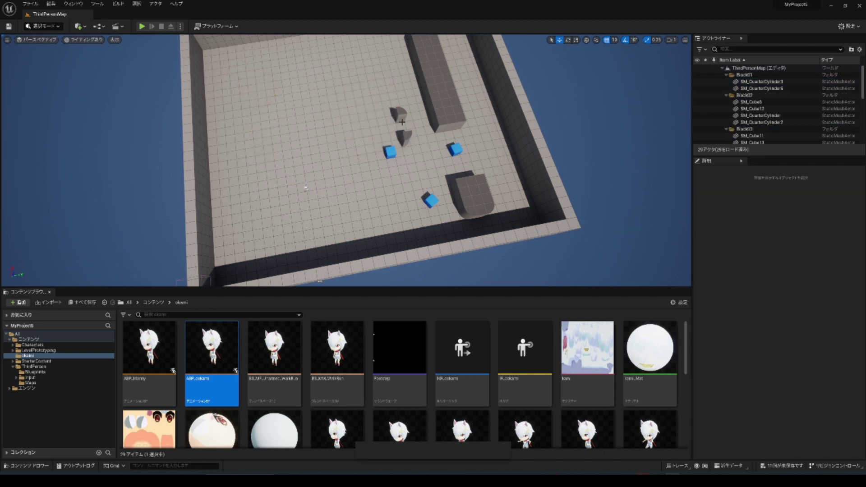
Delete the remaining blocks and quarter cylinders, then level the view of the empty room
{"action": "left_click", "coordinate": [402, 122]}
{"action": "left_click", "coordinate": [437, 111]}
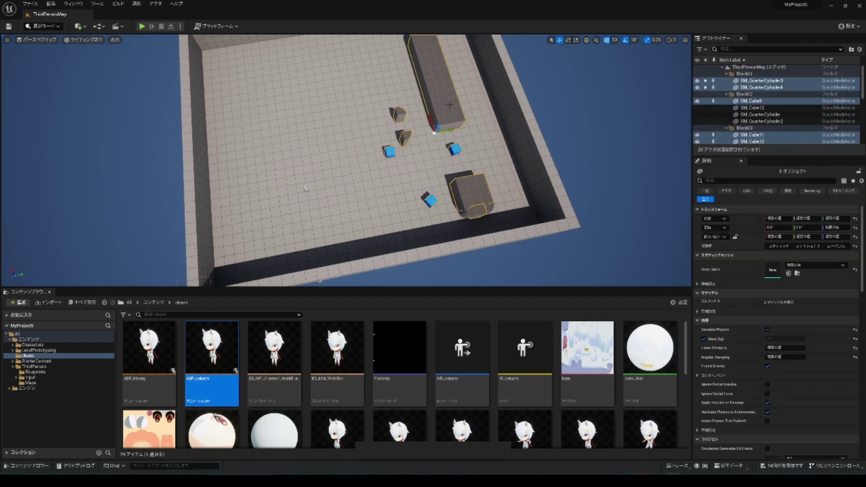
{"action": "key", "text": "Delete"}
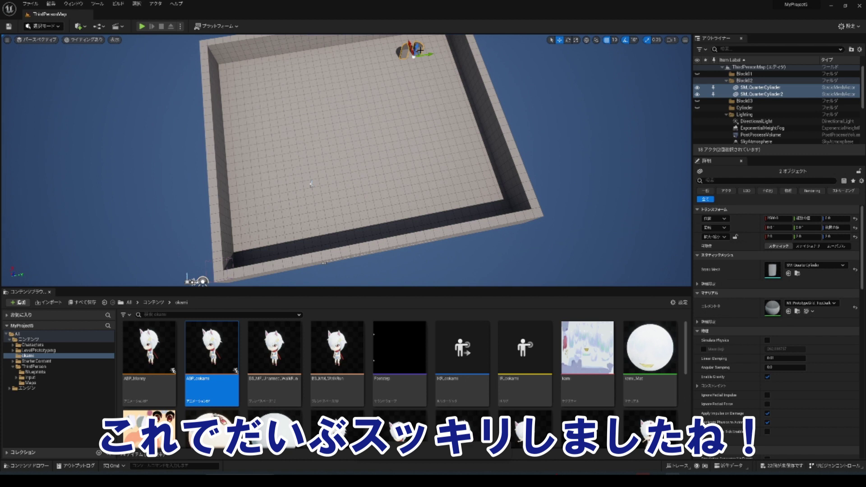
{"action": "key", "text": "Delete"}
{"action": "scroll", "coordinate": [406, 101], "scroll_direction": "down", "scroll_amount": 5}
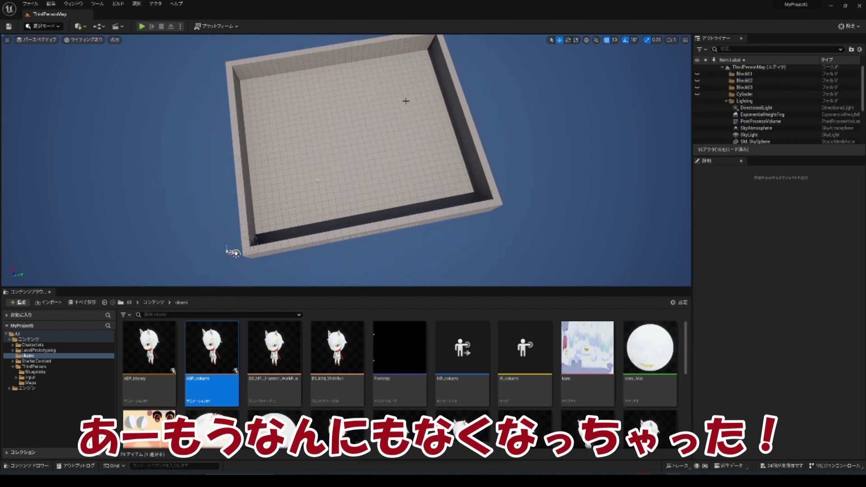
{"action": "scroll", "coordinate": [405, 101], "scroll_direction": "up", "scroll_amount": 2}
{"action": "scroll", "coordinate": [406, 101], "scroll_direction": "up", "scroll_amount": 2}
{"action": "scroll", "coordinate": [404, 165], "scroll_direction": "up", "scroll_amount": 2}
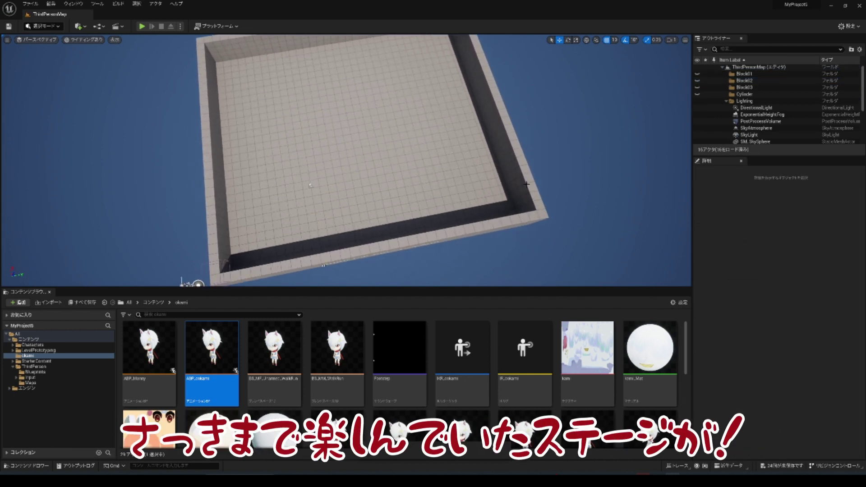
{"action": "right_click_drag", "start_coordinate": [441, 168], "coordinate": [441, 168]}
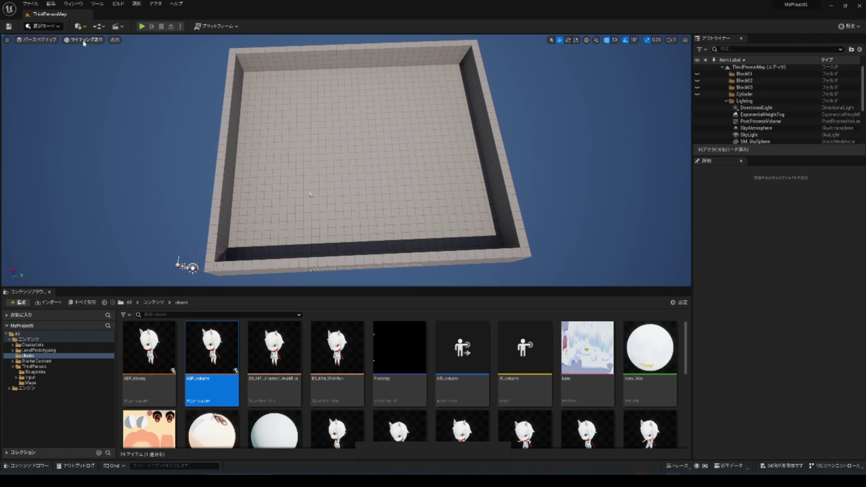
Place a white Cube actor into the level from the Place Actors menu
{"action": "left_click", "coordinate": [59, 28]}
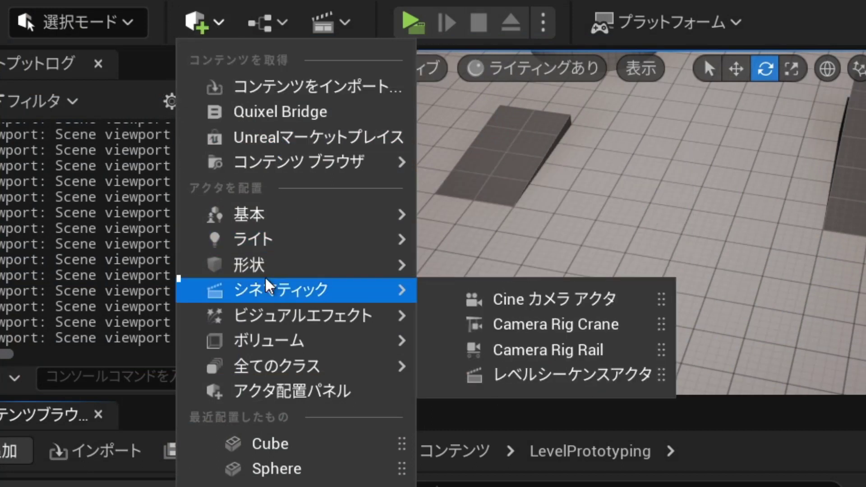
{"action": "mouse_move", "coordinate": [269, 269]}
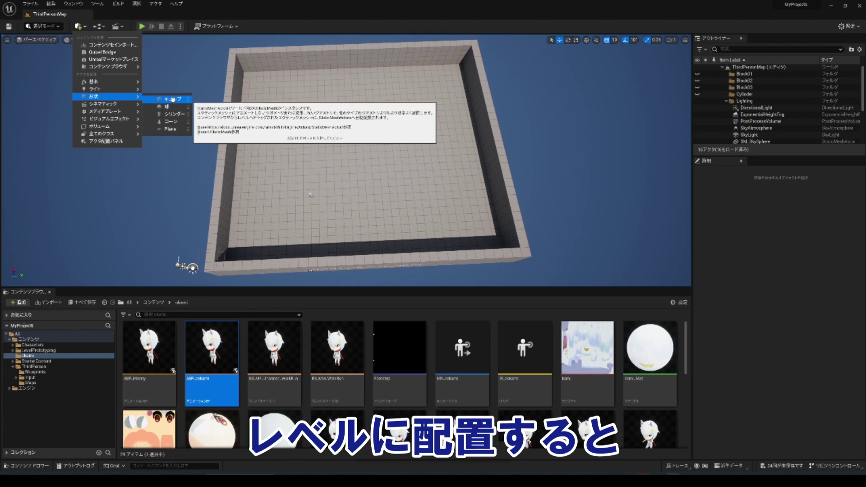
{"action": "left_click_drag", "start_coordinate": [173, 99], "coordinate": [301, 172]}
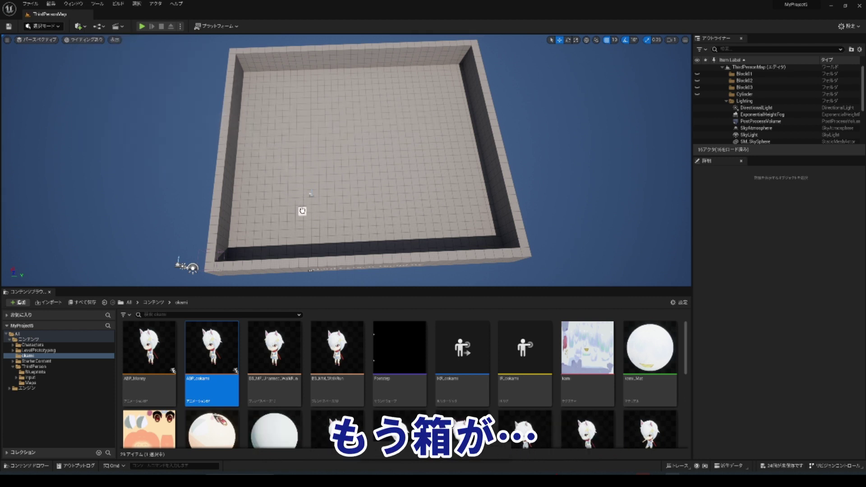
Zoom in and raise the white cube off the floor with its Z gizmo
{"action": "scroll", "coordinate": [321, 216], "scroll_direction": "up", "scroll_amount": 2}
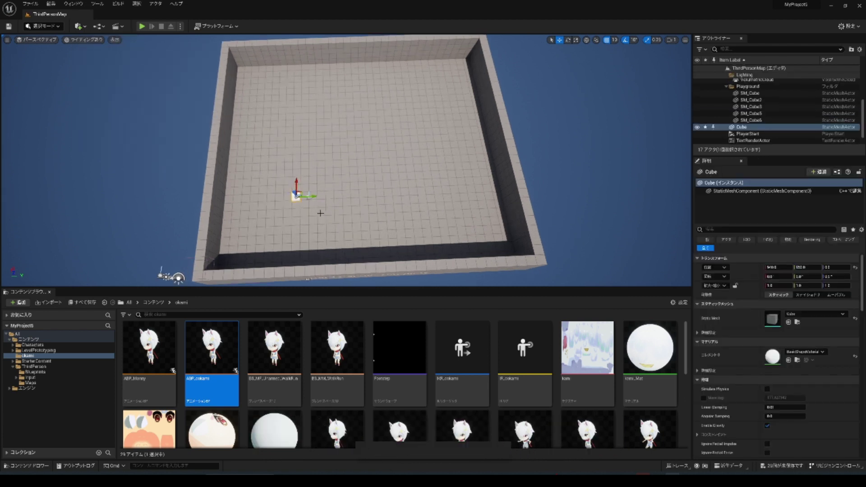
{"action": "scroll", "coordinate": [315, 223], "scroll_direction": "up", "scroll_amount": 2}
{"action": "scroll", "coordinate": [307, 232], "scroll_direction": "up", "scroll_amount": 3}
{"action": "scroll", "coordinate": [292, 247], "scroll_direction": "up", "scroll_amount": 3}
{"action": "scroll", "coordinate": [292, 247], "scroll_direction": "down", "scroll_amount": 3}
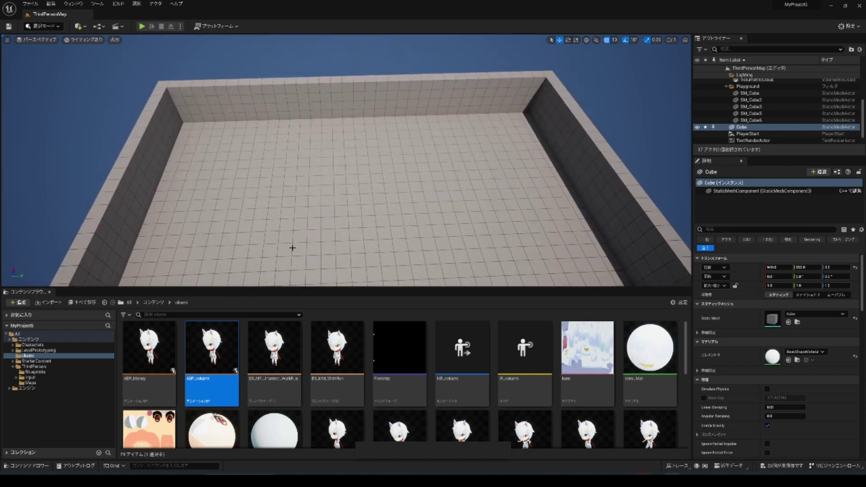
{"action": "scroll", "coordinate": [292, 247], "scroll_direction": "down", "scroll_amount": 2}
{"action": "scroll", "coordinate": [293, 247], "scroll_direction": "up", "scroll_amount": 2}
{"action": "scroll", "coordinate": [292, 247], "scroll_direction": "down", "scroll_amount": 4}
{"action": "scroll", "coordinate": [293, 248], "scroll_direction": "up", "scroll_amount": 1}
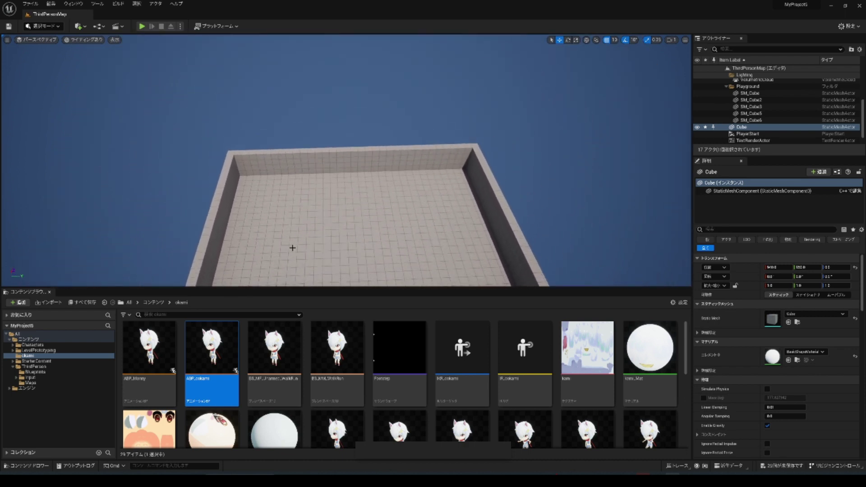
{"action": "scroll", "coordinate": [292, 247], "scroll_direction": "up", "scroll_amount": 2}
{"action": "scroll", "coordinate": [292, 248], "scroll_direction": "up", "scroll_amount": 2}
{"action": "scroll", "coordinate": [292, 247], "scroll_direction": "up", "scroll_amount": 2}
{"action": "scroll", "coordinate": [292, 248], "scroll_direction": "up", "scroll_amount": 2}
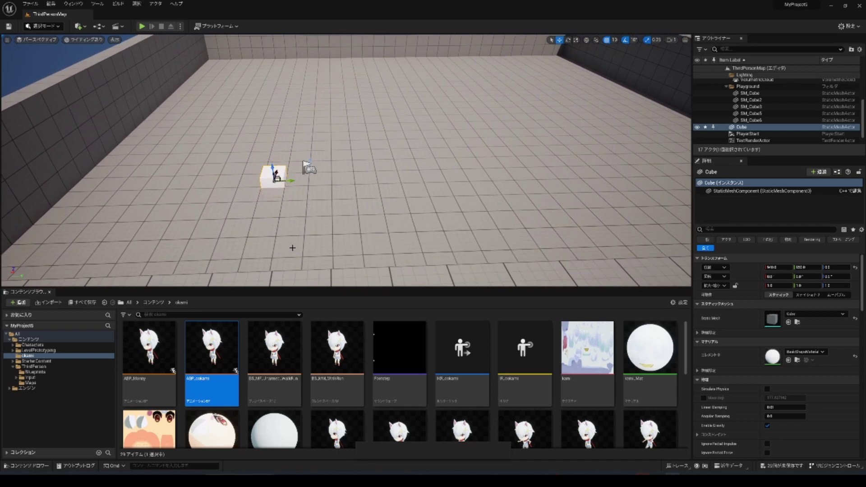
{"action": "left_click_drag", "start_coordinate": [273, 166], "coordinate": [272, 156]}
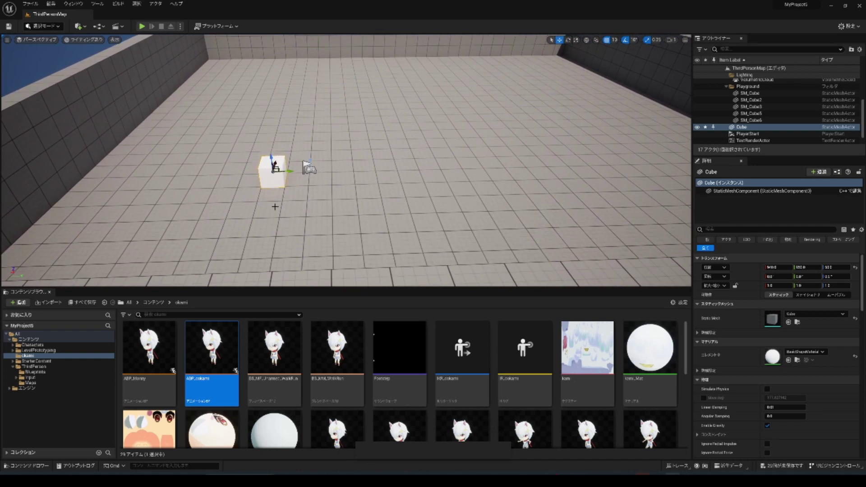
Nudge the cube along X so Location X reads 950.0
{"action": "scroll", "coordinate": [272, 195], "scroll_direction": "down", "scroll_amount": 3}
{"action": "scroll", "coordinate": [272, 194], "scroll_direction": "up", "scroll_amount": 4}
{"action": "scroll", "coordinate": [295, 202], "scroll_direction": "down", "scroll_amount": 3}
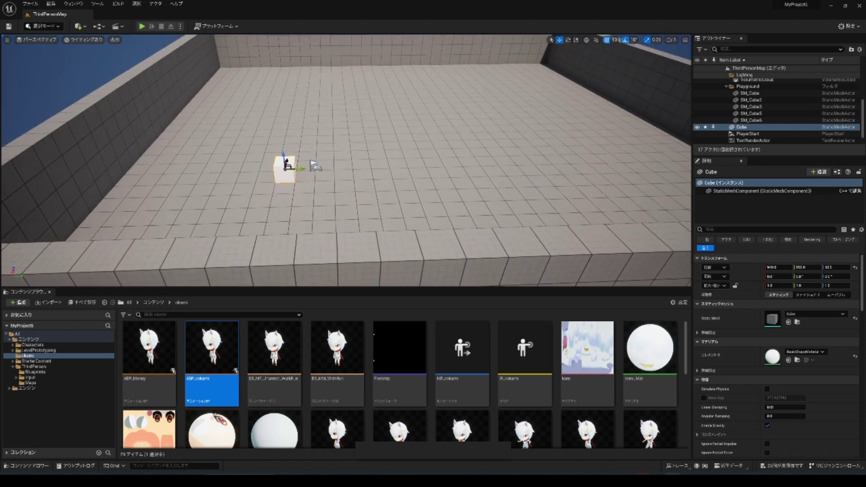
{"action": "scroll", "coordinate": [293, 198], "scroll_direction": "up", "scroll_amount": 3}
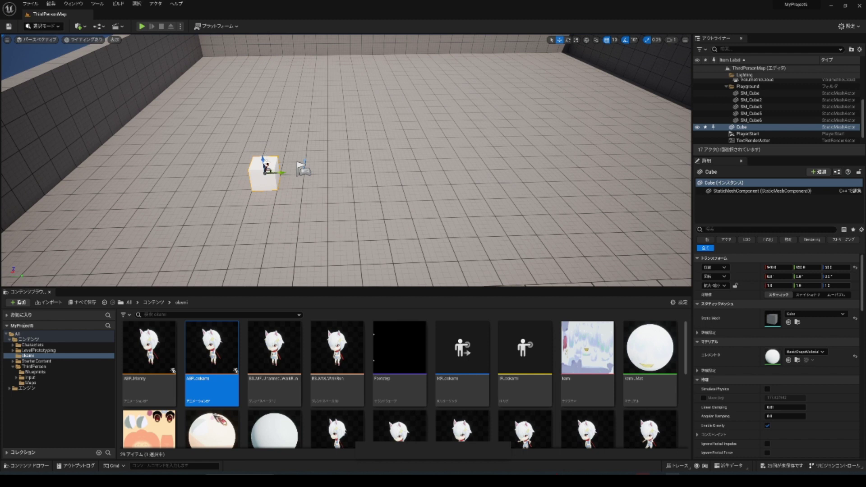
{"action": "left_click_drag", "start_coordinate": [267, 165], "coordinate": [268, 163]}
Open LevelPrototyping > Meshes and look over SM_Ramp, the quarter cylinder, SM_Cube and the chamfered cube
{"action": "scroll", "coordinate": [258, 183], "scroll_direction": "down", "scroll_amount": 2}
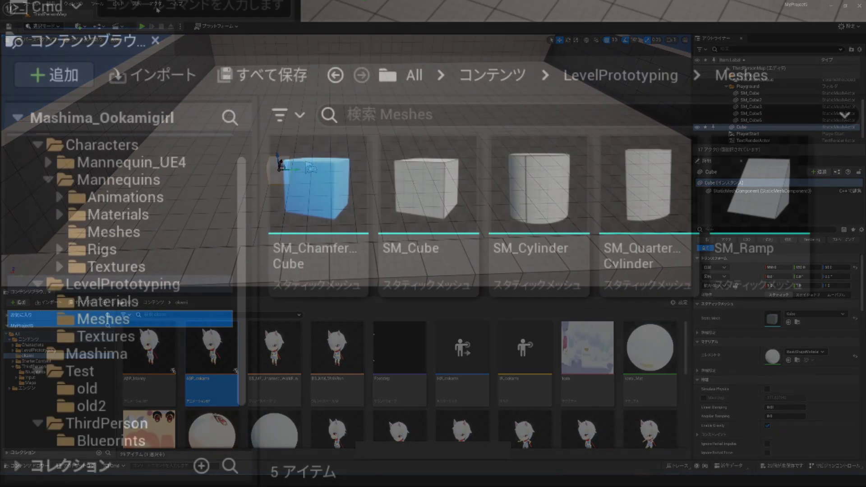
{"action": "scroll", "coordinate": [100, 349], "scroll_direction": "up", "scroll_amount": 2}
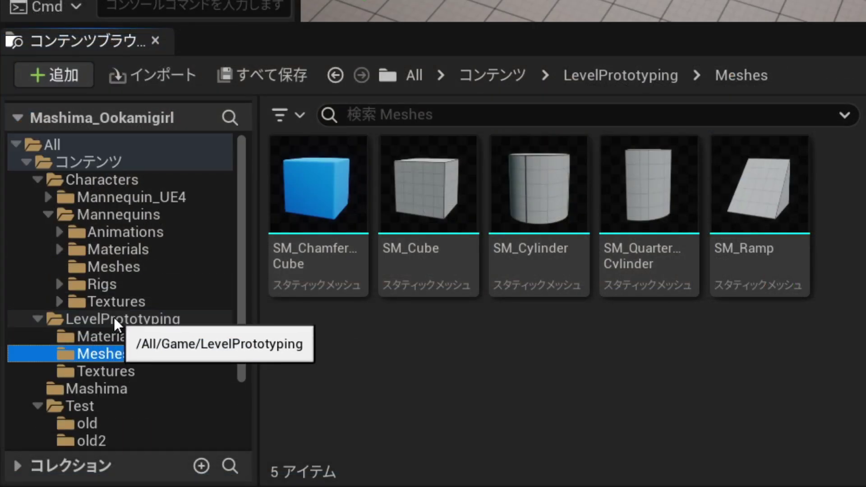
{"action": "scroll", "coordinate": [135, 347], "scroll_direction": "down", "scroll_amount": 2}
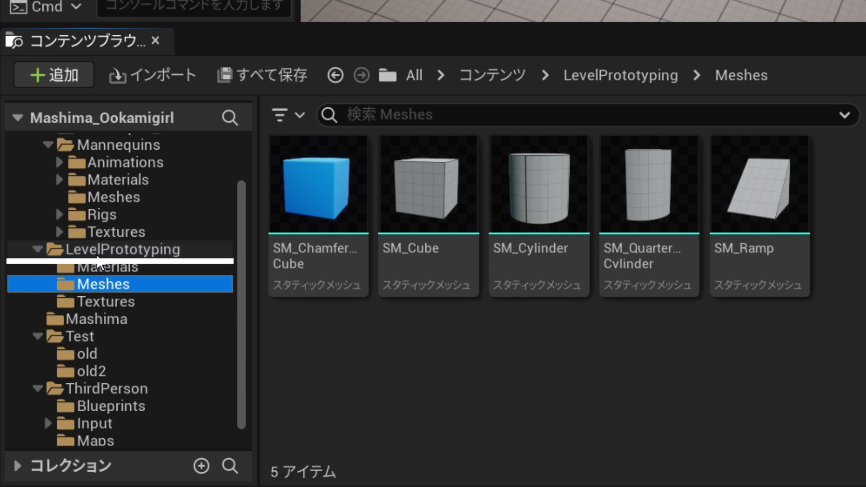
{"action": "left_click", "coordinate": [99, 253]}
{"action": "left_click", "coordinate": [77, 284]}
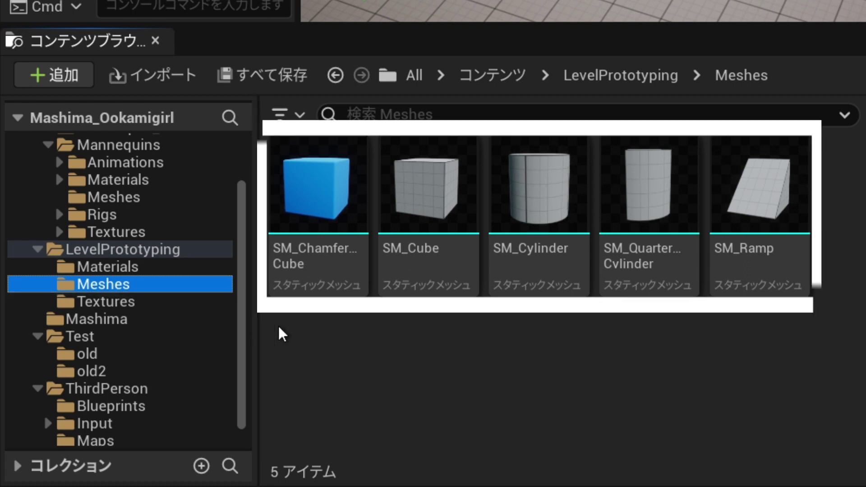
{"action": "left_click", "coordinate": [760, 262]}
{"action": "left_click", "coordinate": [670, 270]}
{"action": "left_click", "coordinate": [421, 263]}
{"action": "left_click", "coordinate": [349, 265]}
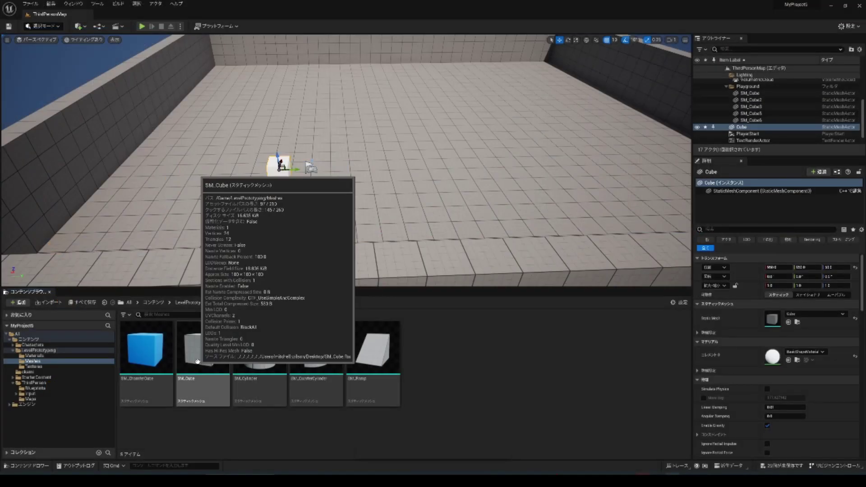
Drop an SM_Cube onto the floor below the white cube and compare the two
{"action": "left_click_drag", "start_coordinate": [201, 361], "coordinate": [299, 215]}
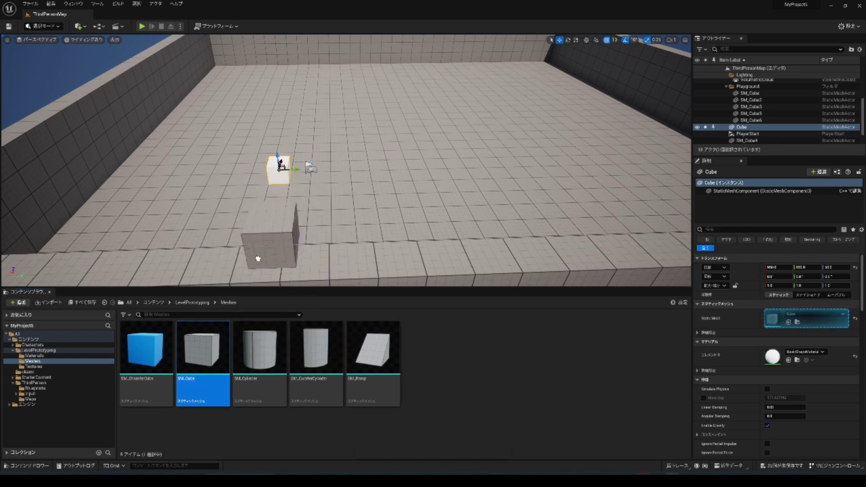
{"action": "left_click_drag", "start_coordinate": [299, 215], "coordinate": [287, 211]}
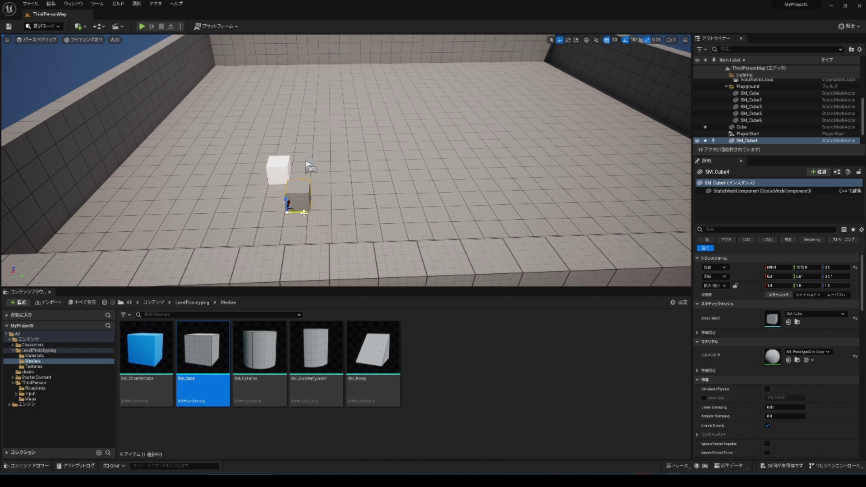
{"action": "right_click_drag", "start_coordinate": [358, 180], "coordinate": [366, 177]}
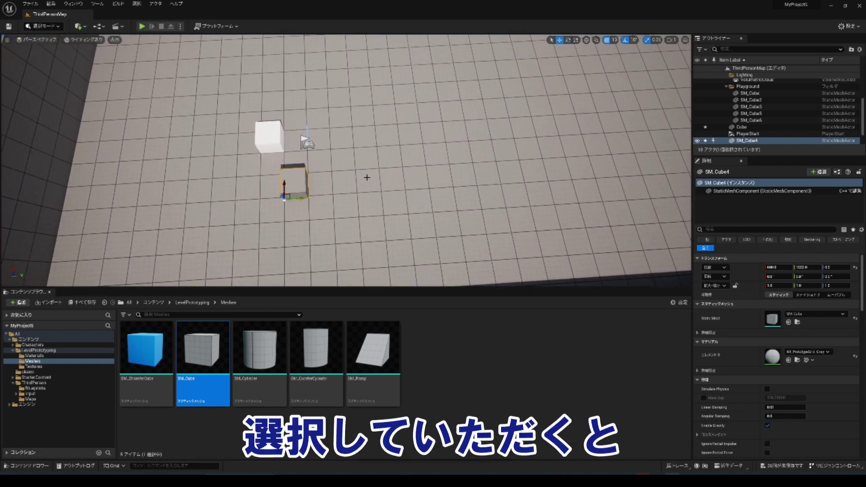
{"action": "left_click", "coordinate": [270, 142]}
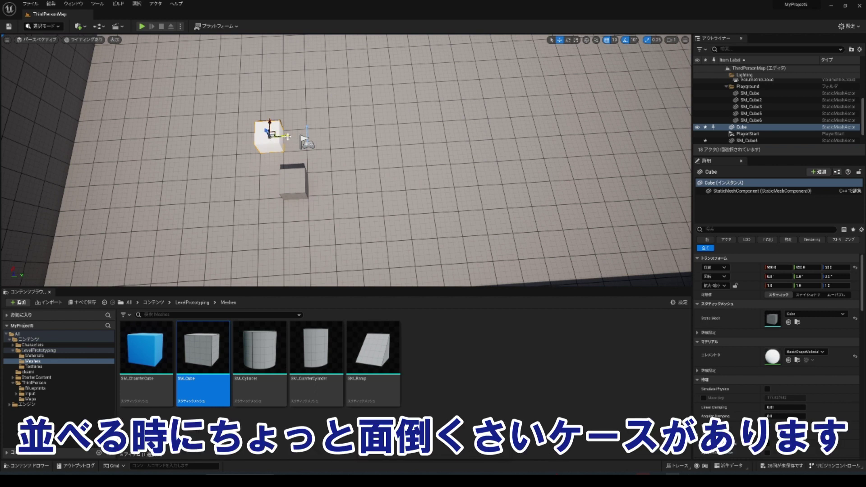
{"action": "left_click", "coordinate": [295, 177]}
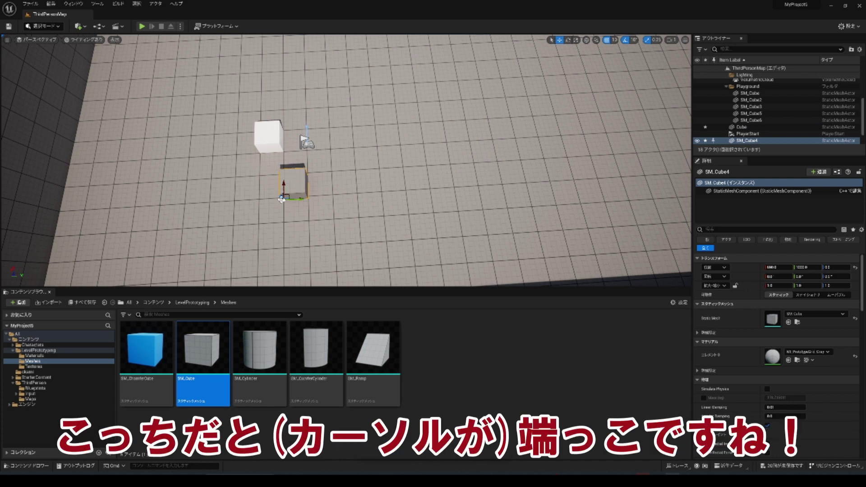
{"action": "left_click", "coordinate": [267, 142]}
{"action": "left_click", "coordinate": [292, 183]}
{"action": "left_click", "coordinate": [272, 141]}
{"action": "left_click", "coordinate": [293, 183]}
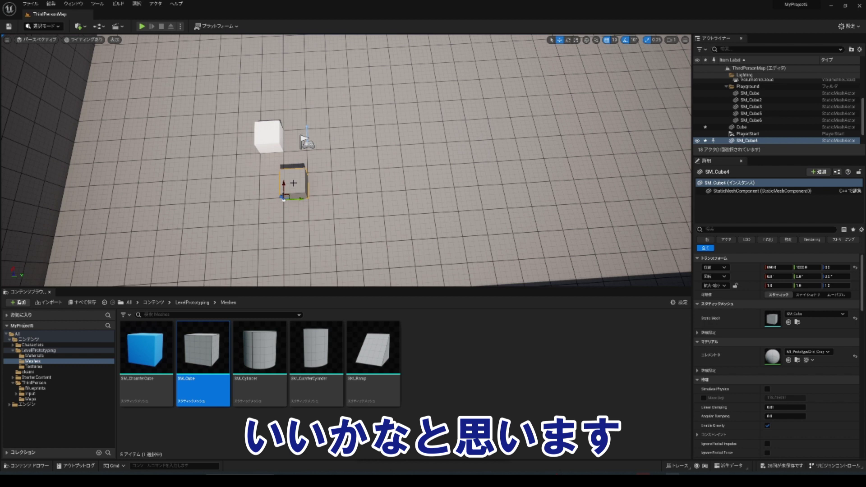
Duplicate the SM_Cube at Y 1000, tilt the white cube, and stretch the copy into a long block
{"action": "left_click_drag", "start_coordinate": [293, 182], "coordinate": [325, 185], "text": "alt"}
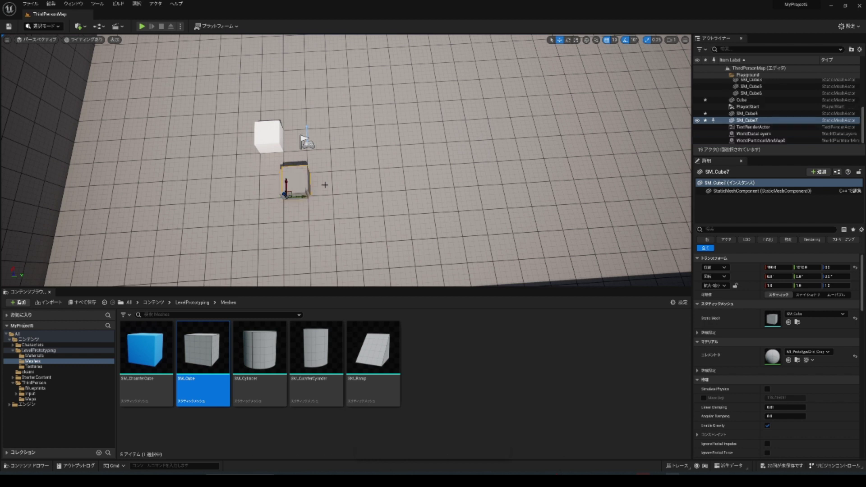
{"action": "left_click_drag", "start_coordinate": [304, 139], "coordinate": [305, 140], "text": "alt"}
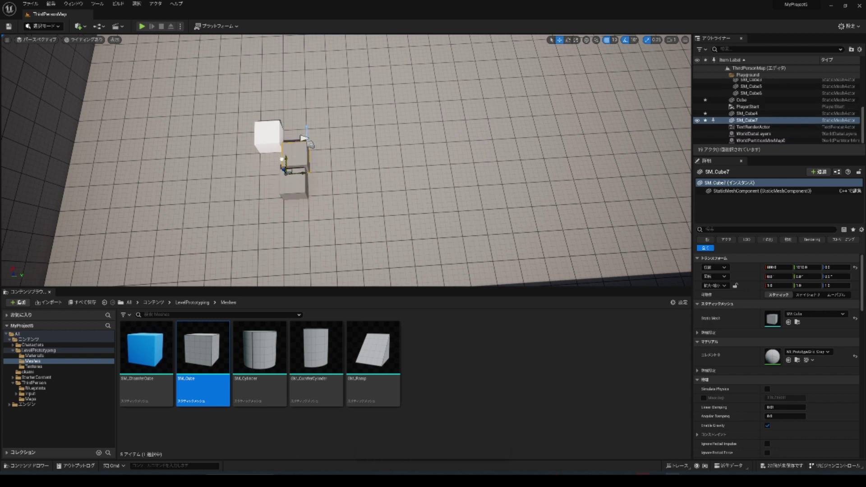
{"action": "left_click_drag", "start_coordinate": [304, 139], "coordinate": [304, 139]}
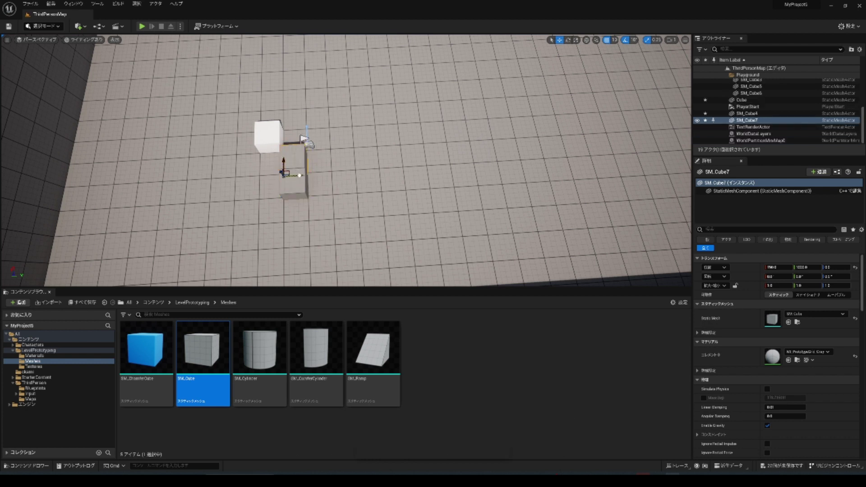
{"action": "left_click", "coordinate": [280, 147]}
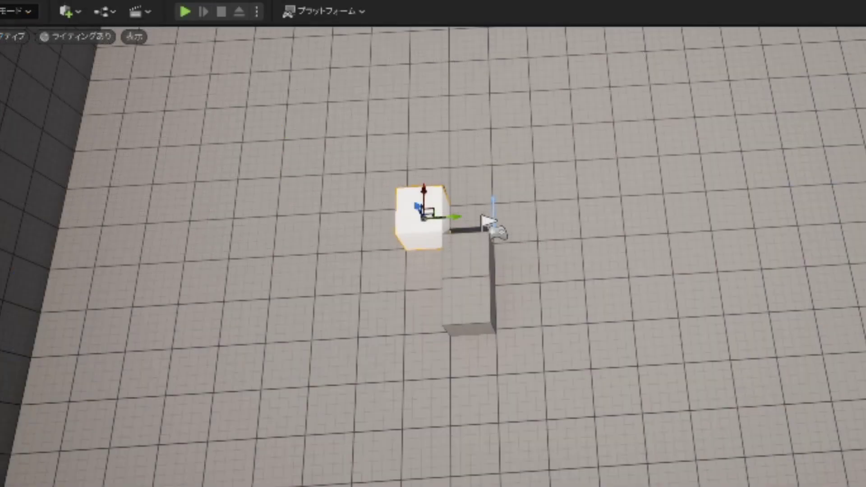
{"action": "left_click_drag", "start_coordinate": [772, 276], "coordinate": [793, 276]}
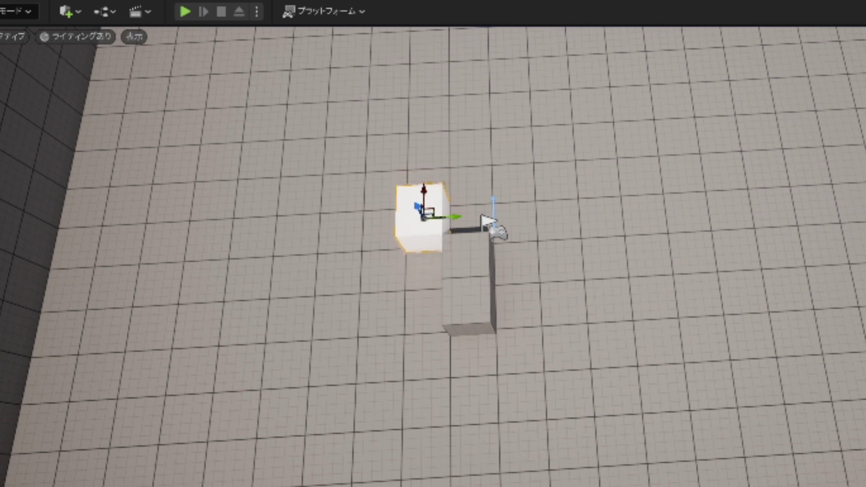
{"action": "left_click_drag", "start_coordinate": [793, 276], "coordinate": [820, 276]}
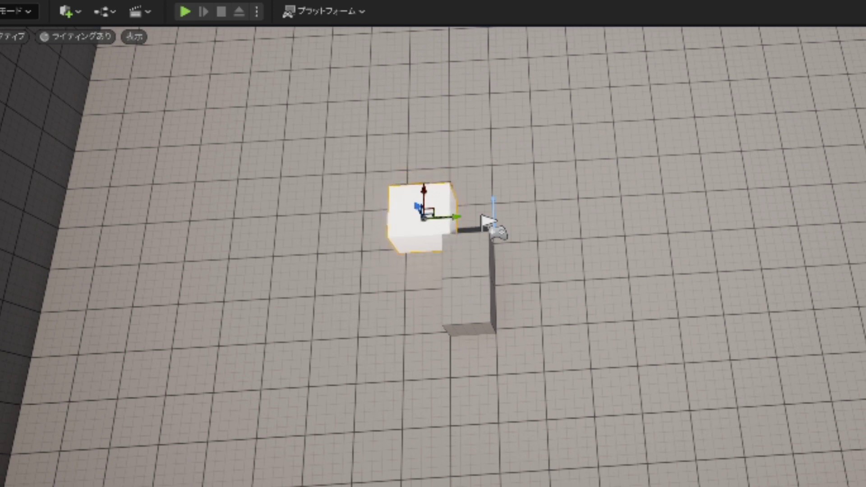
{"action": "left_click", "coordinate": [466, 261]}
{"action": "left_click_drag", "start_coordinate": [821, 276], "coordinate": [852, 276]}
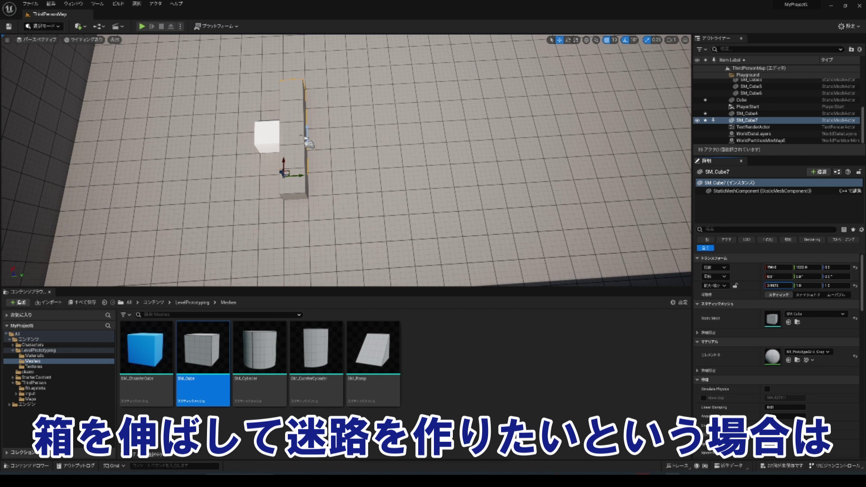
Set the wall block's scale to X 4.0 and Y 2.0
{"action": "mouse_move", "coordinate": [778, 285]}
{"action": "left_mouse_down"}
{"action": "mouse_move", "coordinate": [787, 285]}
{"action": "mouse_move", "coordinate": [775, 285]}
{"action": "left_mouse_up"}
{"action": "left_click", "coordinate": [774, 287]}
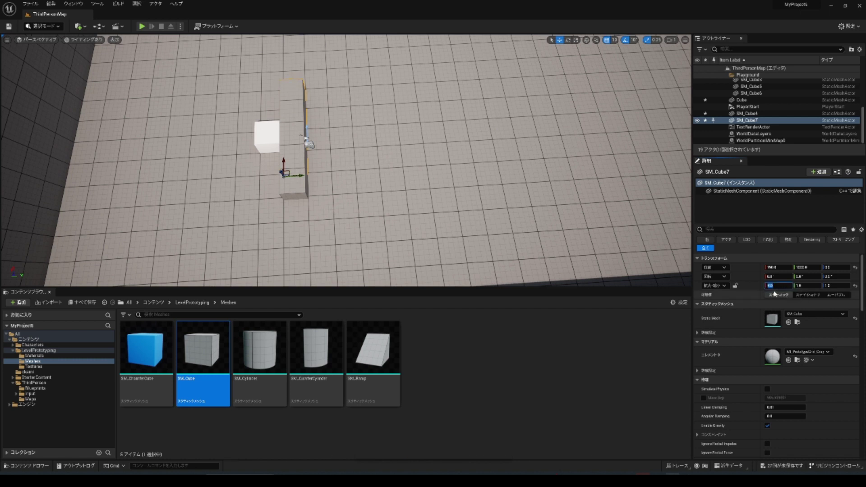
{"action": "left_click", "coordinate": [814, 286]}
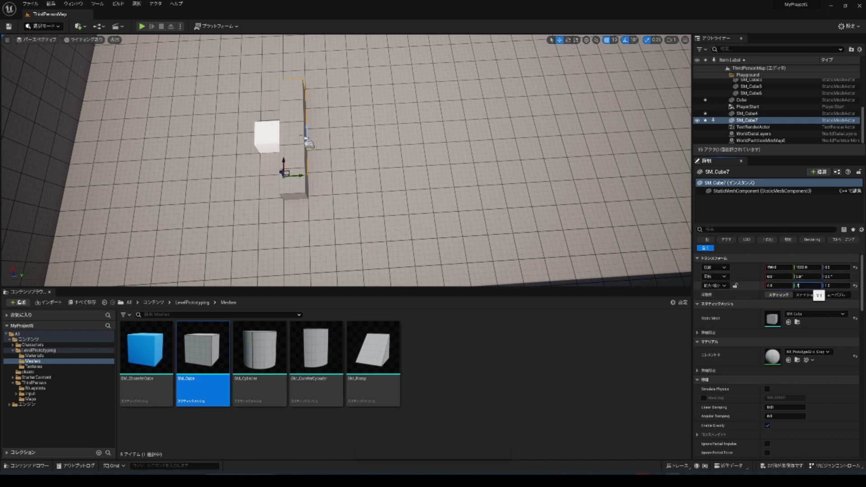
{"action": "type", "text": "2"}
{"action": "key", "text": "Return"}
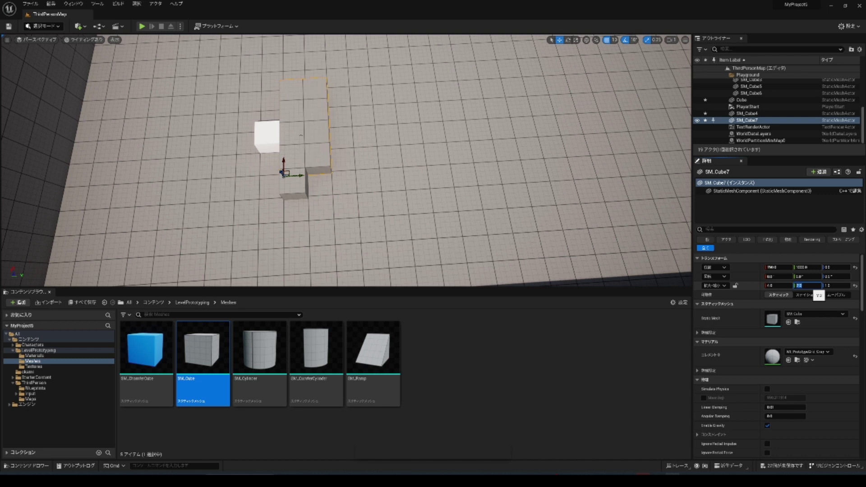
Duplicate the small grey cube toward the near wall and stretch it about three times longer
{"action": "scroll", "coordinate": [464, 279], "scroll_direction": "down", "scroll_amount": 3}
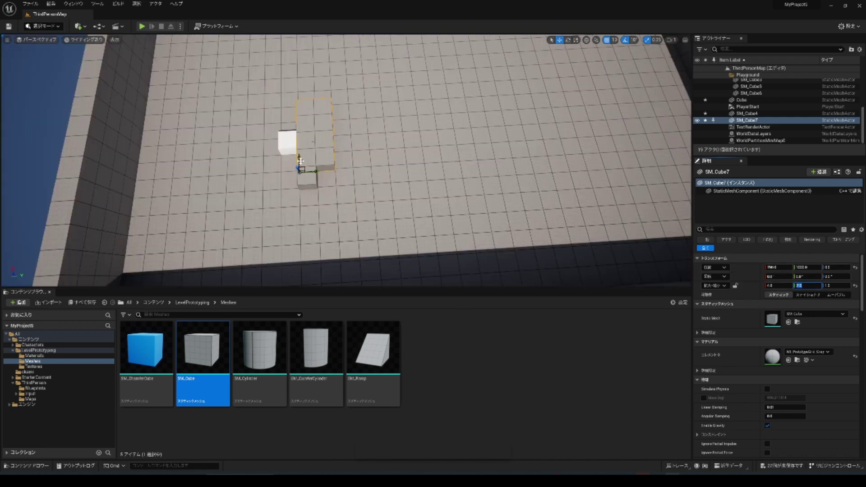
{"action": "left_click", "coordinate": [310, 177]}
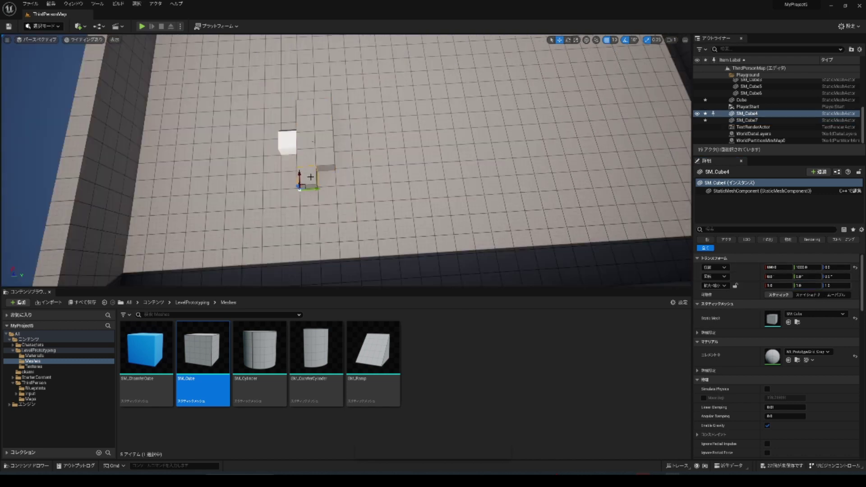
{"action": "key", "text": "ctrl+d"}
{"action": "mouse_move", "coordinate": [303, 170]}
{"action": "left_mouse_down"}
{"action": "mouse_move", "coordinate": [302, 190]}
{"action": "mouse_move", "coordinate": [319, 206]}
{"action": "left_mouse_up"}
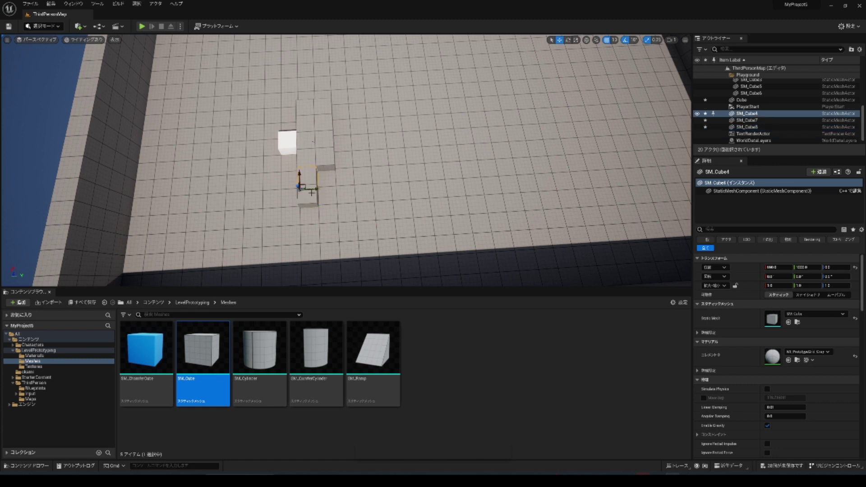
{"action": "left_click_drag", "start_coordinate": [772, 286], "coordinate": [780, 287]}
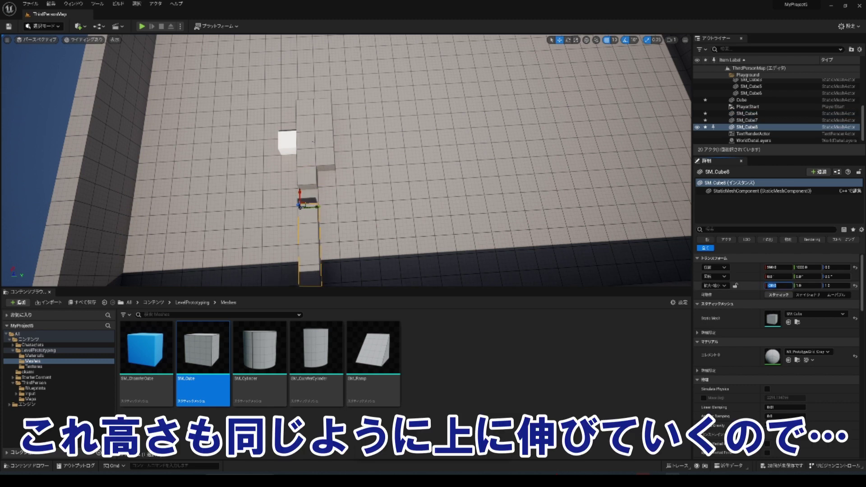
{"action": "left_click", "coordinate": [340, 230]}
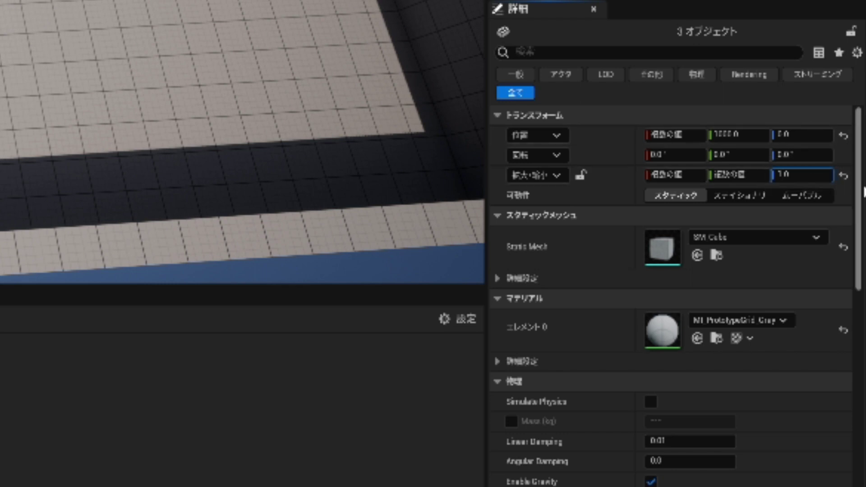
{"action": "type", "text": "0"}
{"action": "type", "text": "5"}
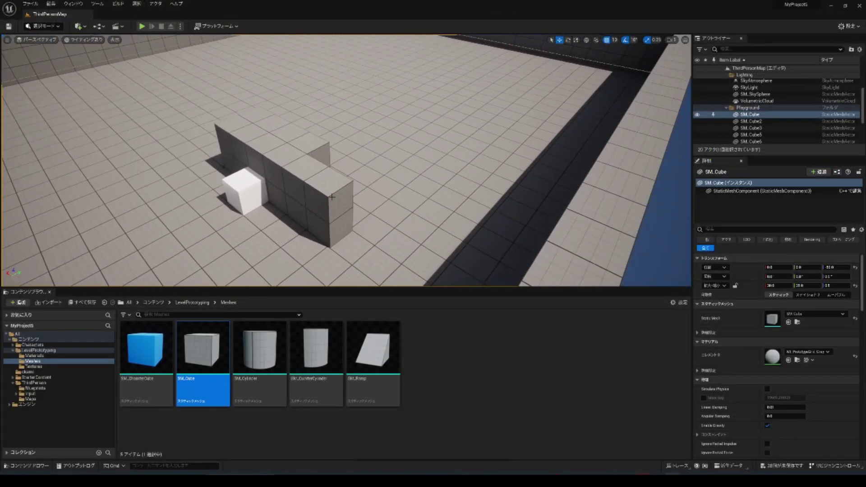
{"action": "right_click_drag", "start_coordinate": [332, 197], "coordinate": [332, 197]}
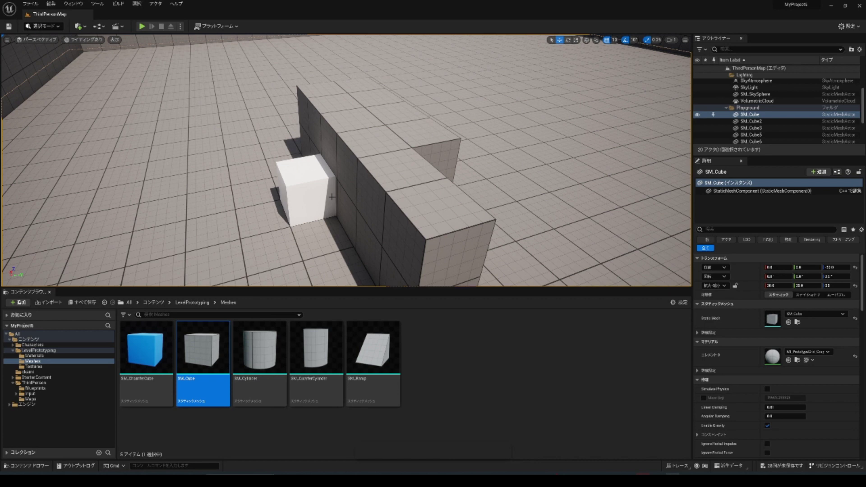
Delete the stray white Cube from the level
{"action": "left_click", "coordinate": [311, 194]}
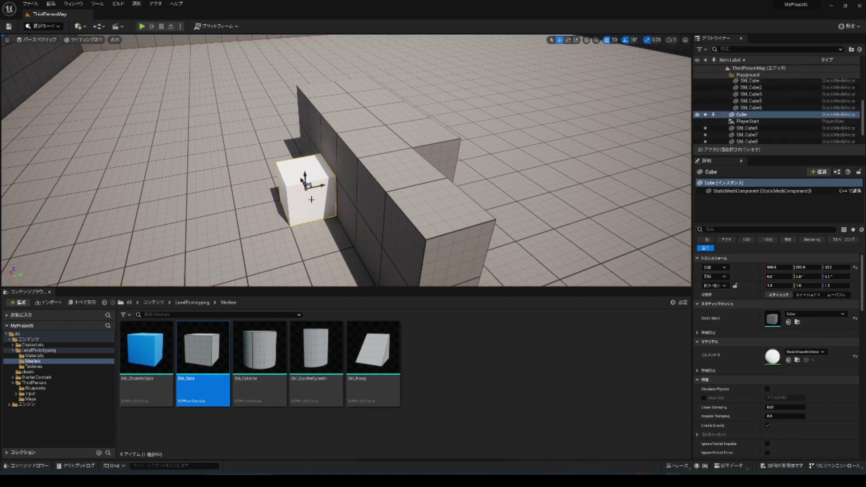
{"action": "key", "text": "Delete"}
{"action": "scroll", "coordinate": [406, 207], "scroll_direction": "down", "scroll_amount": 2}
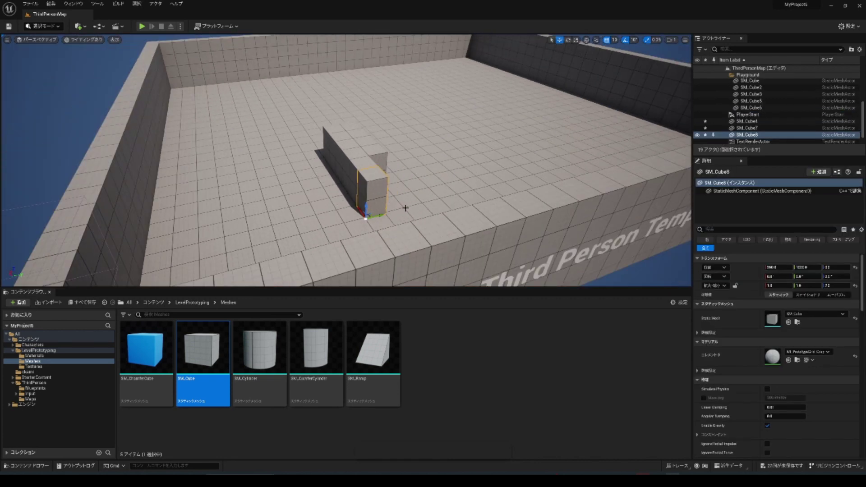
{"action": "scroll", "coordinate": [404, 207], "scroll_direction": "down", "scroll_amount": 2}
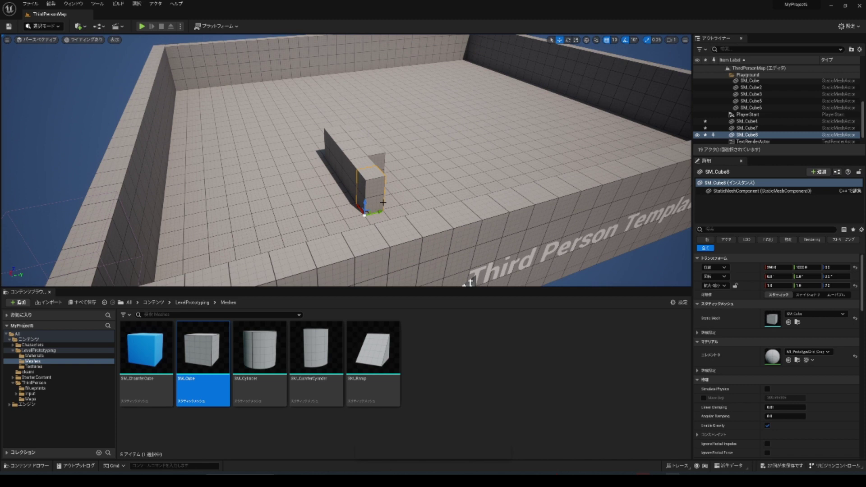
Alt-drag copies of the wall block to extend the maze walls up to SM_Cube18
{"action": "mouse_move", "coordinate": [382, 202]}
{"action": "left_mouse_down", "text": "alt"}
{"action": "mouse_move", "coordinate": [417, 207]}
{"action": "mouse_move", "coordinate": [397, 211]}
{"action": "left_mouse_up", "text": "alt"}
{"action": "key", "text": "ctrl+z"}
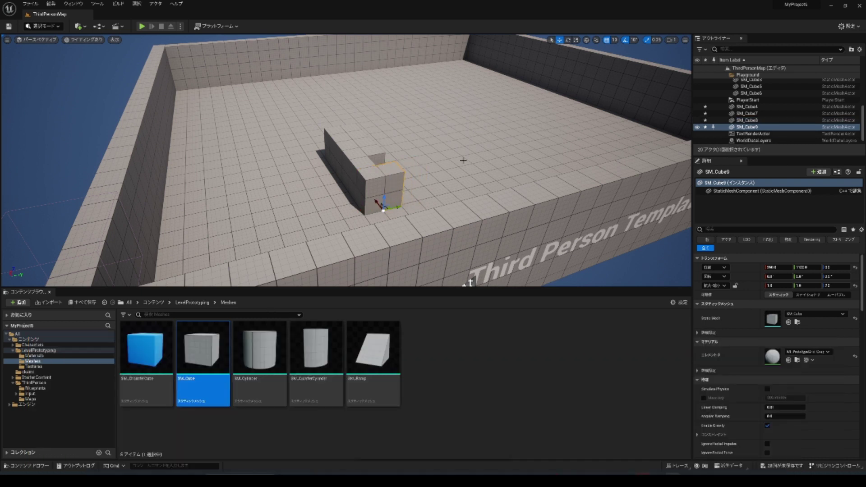
{"action": "left_click_drag", "start_coordinate": [399, 211], "coordinate": [418, 201], "text": "alt"}
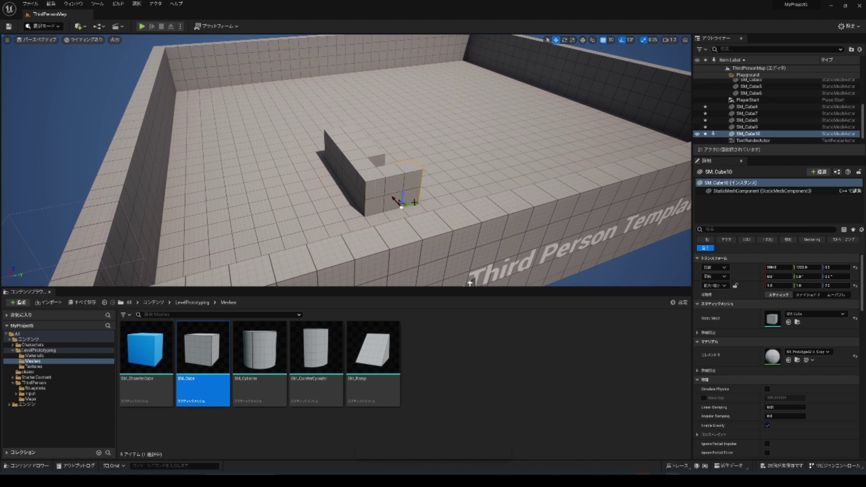
{"action": "left_click_drag", "start_coordinate": [416, 204], "coordinate": [408, 196], "text": "alt"}
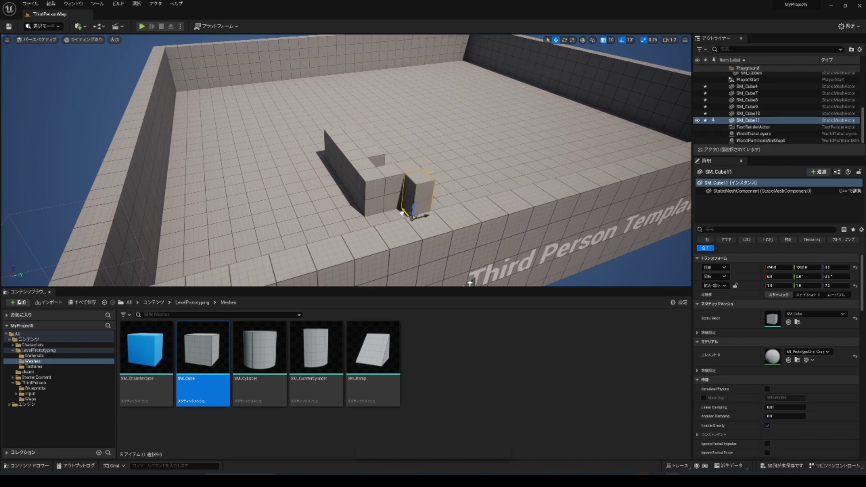
{"action": "key", "text": "f"}
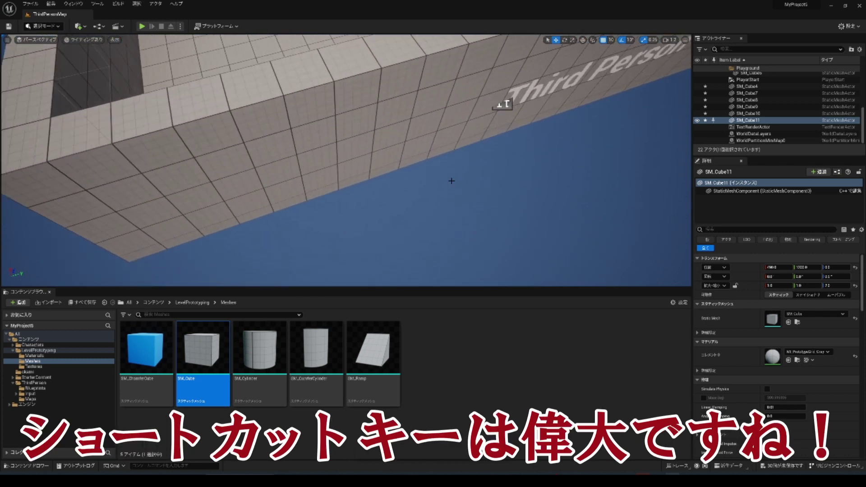
{"action": "scroll", "coordinate": [451, 180], "scroll_direction": "down", "scroll_amount": 3}
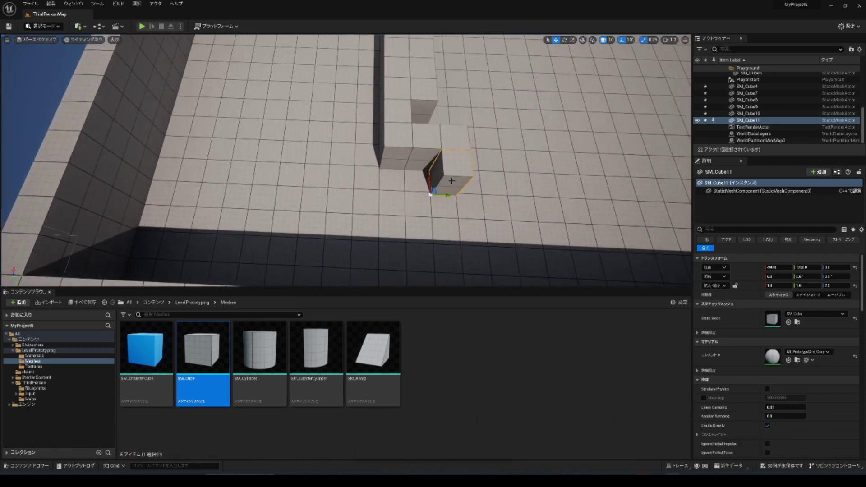
{"action": "scroll", "coordinate": [451, 181], "scroll_direction": "down", "scroll_amount": 3}
{"action": "scroll", "coordinate": [451, 180], "scroll_direction": "down", "scroll_amount": 3}
{"action": "scroll", "coordinate": [451, 180], "scroll_direction": "down", "scroll_amount": 2}
{"action": "scroll", "coordinate": [451, 180], "scroll_direction": "down", "scroll_amount": 1}
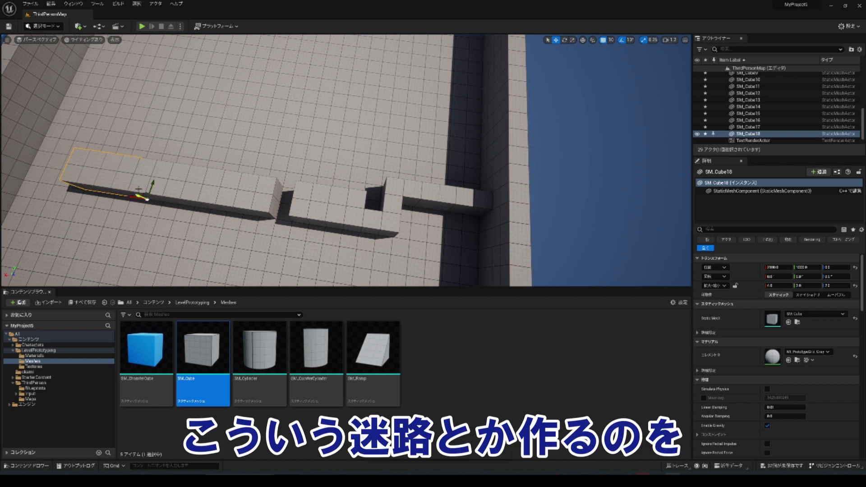
Slide the long block toward the camera and set grid snap to 100 units
{"action": "left_click_drag", "start_coordinate": [152, 183], "coordinate": [146, 199]}
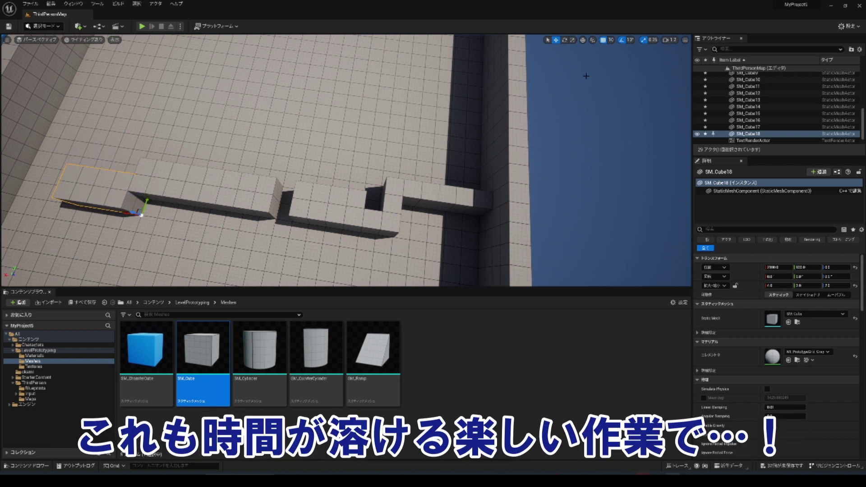
{"action": "left_click", "coordinate": [610, 41]}
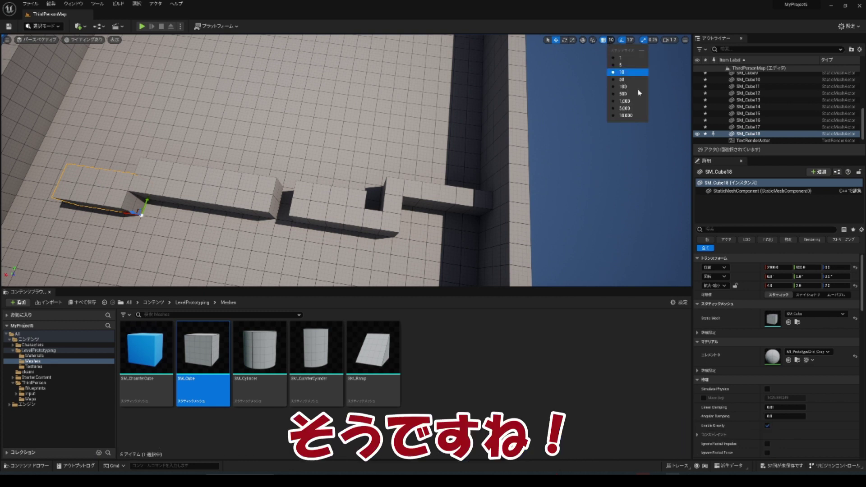
{"action": "left_click", "coordinate": [623, 87]}
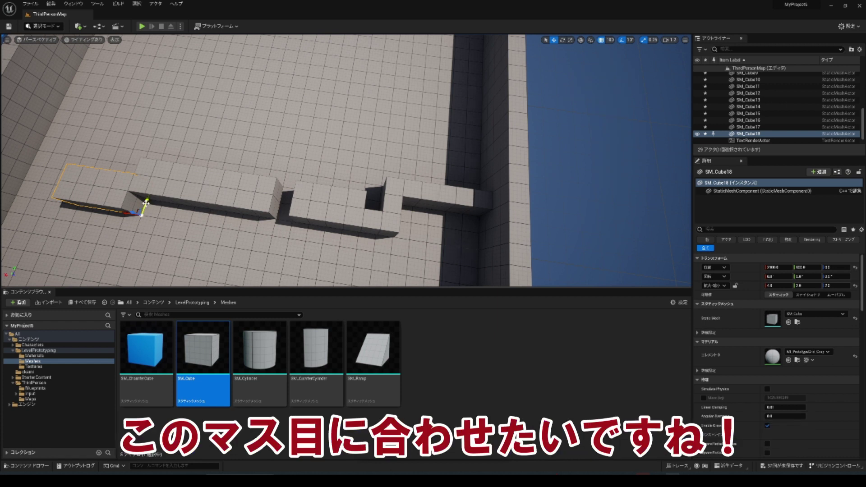
Duplicate more wall blocks up to SM_Cube26, then start playing the level
{"action": "left_click_drag", "start_coordinate": [146, 203], "coordinate": [131, 246], "text": "alt"}
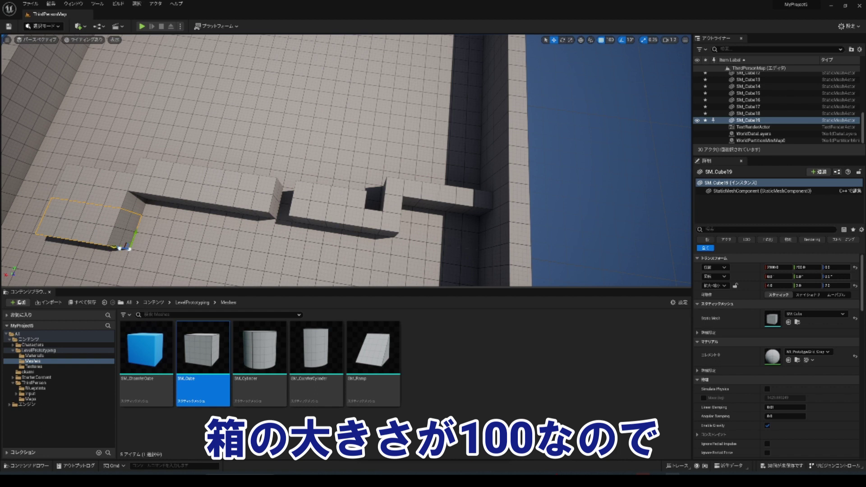
{"action": "left_click_drag", "start_coordinate": [121, 247], "coordinate": [217, 263], "text": "alt"}
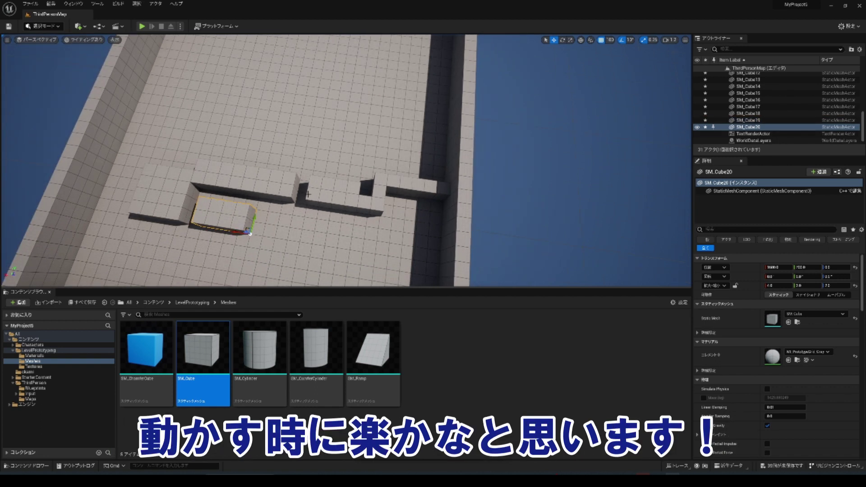
{"action": "left_click", "coordinate": [374, 199]}
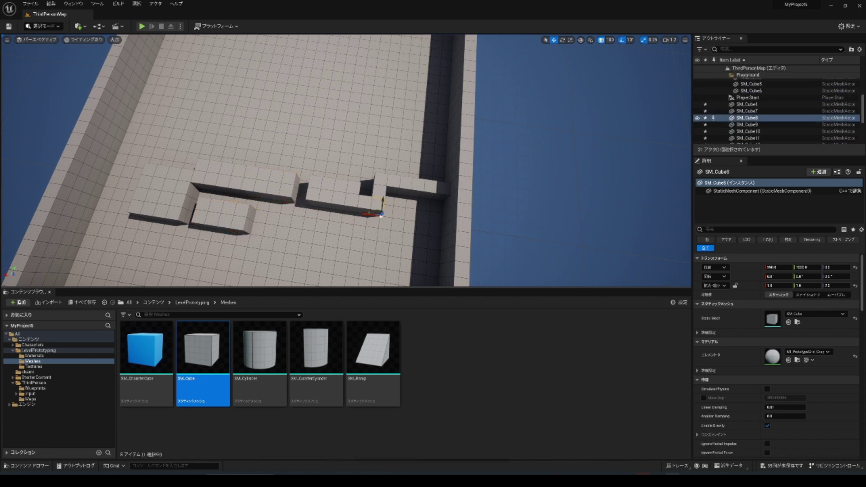
{"action": "mouse_move", "coordinate": [368, 213]}
{"action": "left_mouse_down", "text": "alt"}
{"action": "mouse_move", "coordinate": [311, 240]}
{"action": "mouse_move", "coordinate": [305, 282]}
{"action": "left_mouse_up", "text": "alt"}
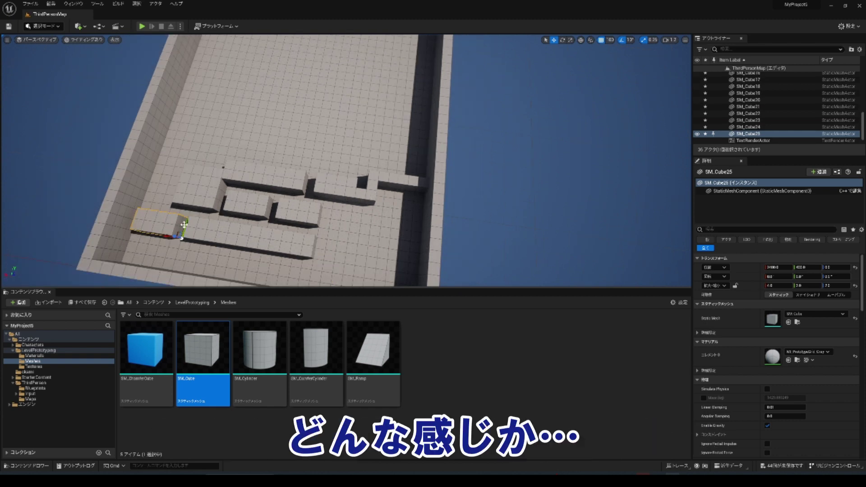
{"action": "left_click_drag", "start_coordinate": [182, 225], "coordinate": [194, 147], "text": "alt"}
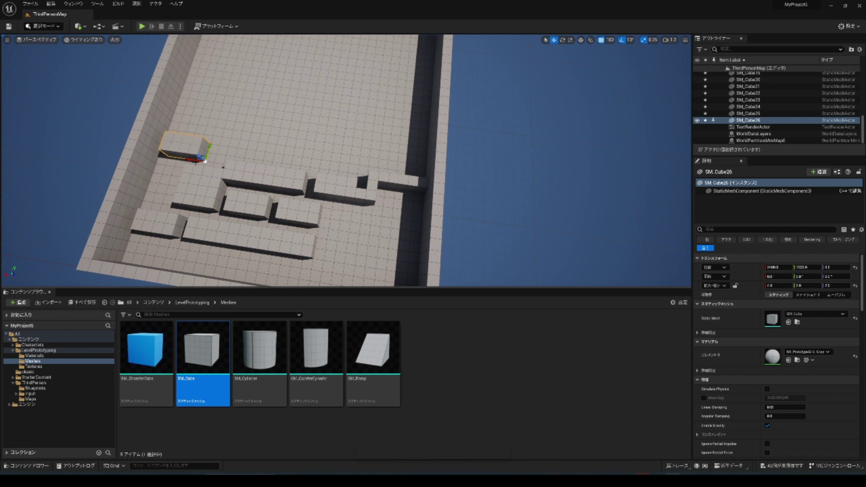
{"action": "left_click", "coordinate": [142, 26]}
{"action": "left_click", "coordinate": [236, 63]}
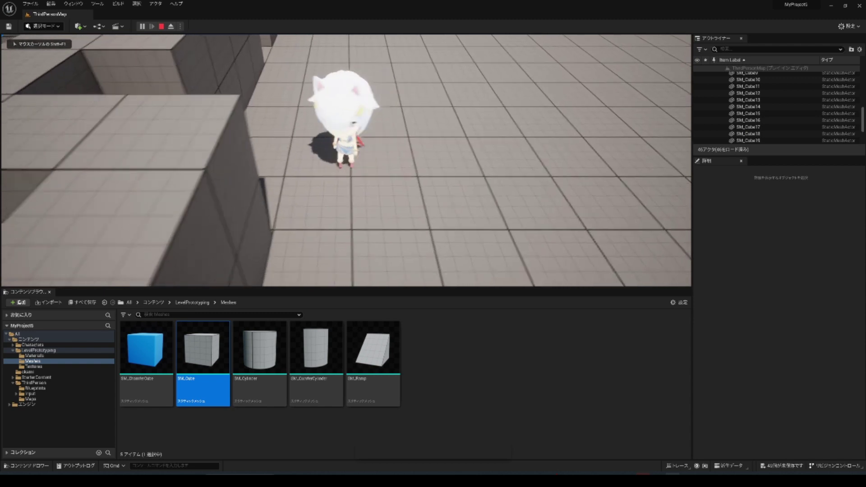
Run the Ookami character forward toward the maze wall
{"action": "key", "text": "w"}
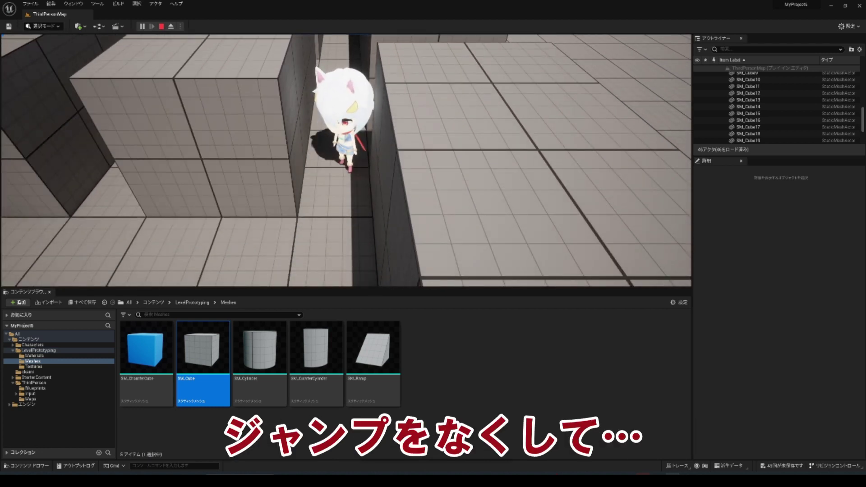
Stop playing, select a group of wall blocks, and set their Z scale to 1.0
{"action": "key", "text": "Escape"}
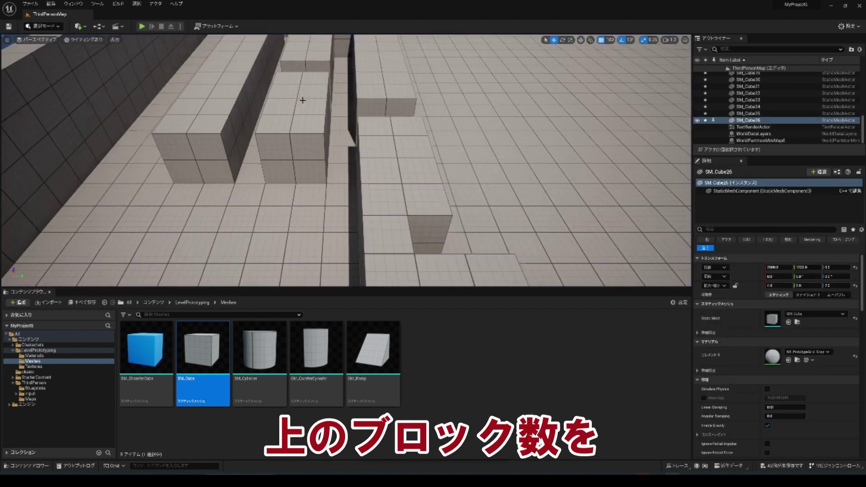
{"action": "scroll", "coordinate": [353, 57], "scroll_direction": "down", "scroll_amount": 5}
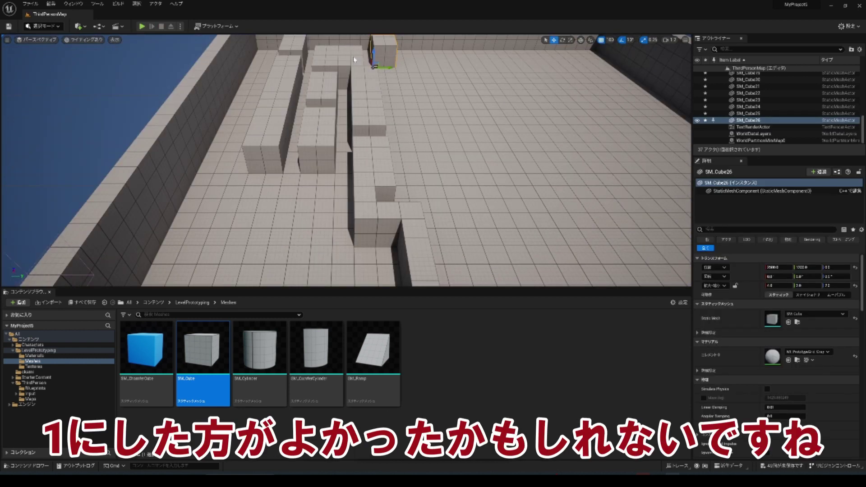
{"action": "left_click", "coordinate": [354, 59], "text": "ctrl"}
{"action": "left_click", "coordinate": [325, 54], "text": "ctrl"}
{"action": "left_click", "coordinate": [288, 45], "text": "ctrl"}
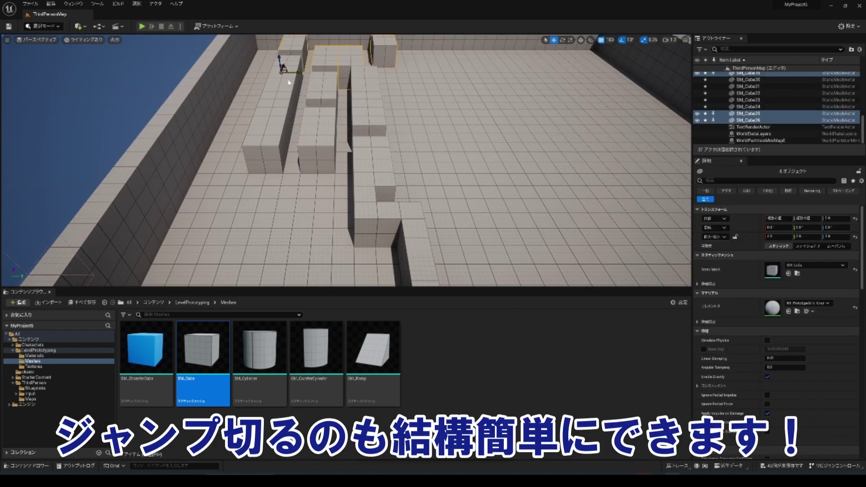
{"action": "left_click", "coordinate": [286, 68], "text": "ctrl"}
{"action": "left_click", "coordinate": [303, 79], "text": "ctrl"}
{"action": "left_click", "coordinate": [316, 117], "text": "ctrl"}
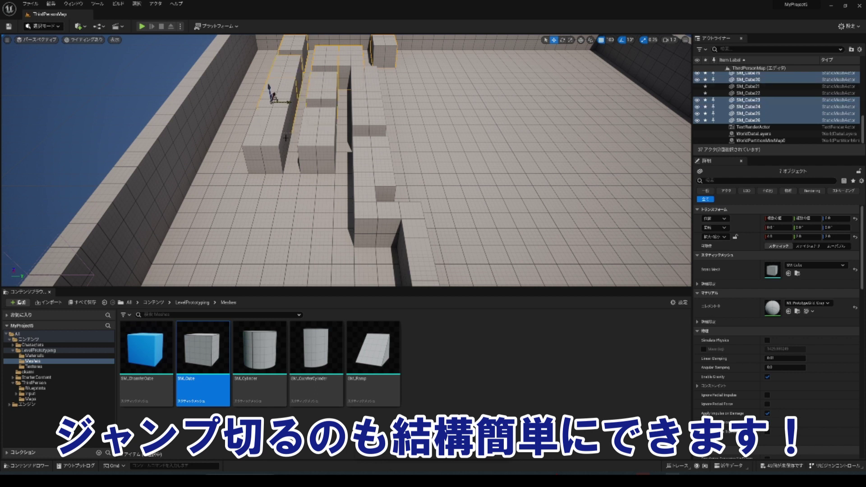
{"action": "left_click", "coordinate": [282, 131], "text": "ctrl"}
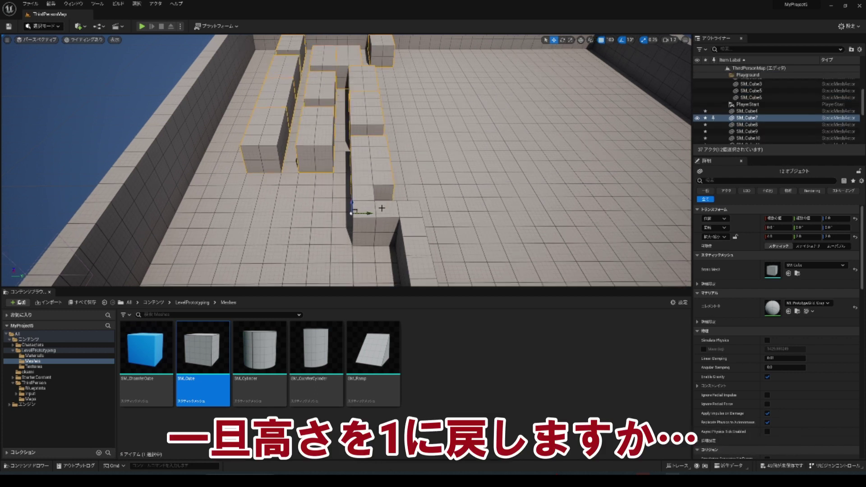
{"action": "left_click", "coordinate": [382, 208], "text": "ctrl"}
{"action": "scroll", "coordinate": [386, 221], "scroll_direction": "down", "scroll_amount": 3}
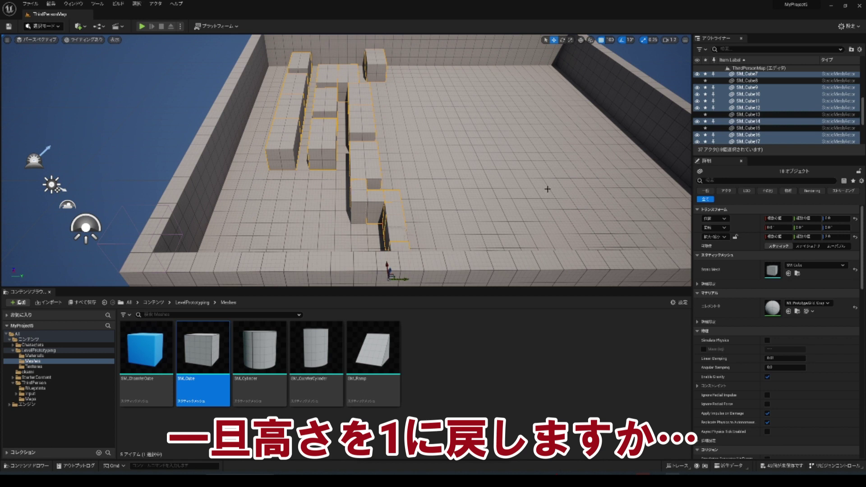
{"action": "left_click", "coordinate": [830, 236]}
{"action": "type", "text": "1"}
{"action": "key", "text": "Return"}
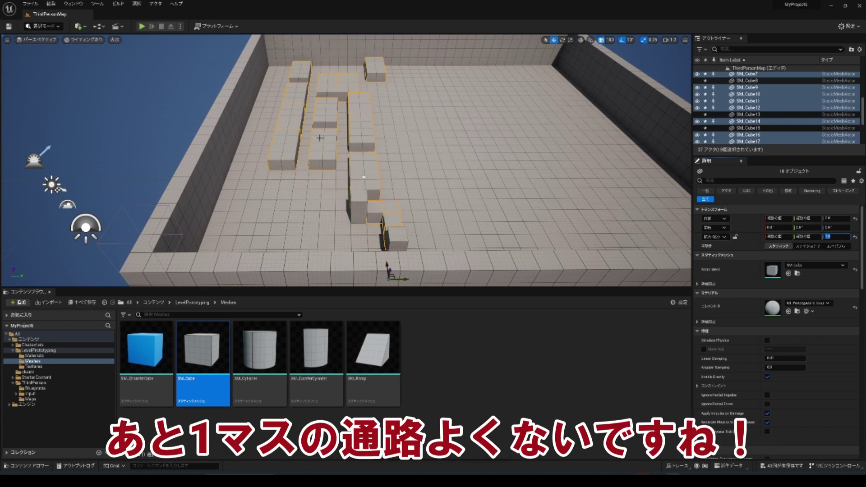
Shift the top corridor block one grid step left and two middle-wall cubes along Y
{"action": "left_click", "coordinate": [292, 85]}
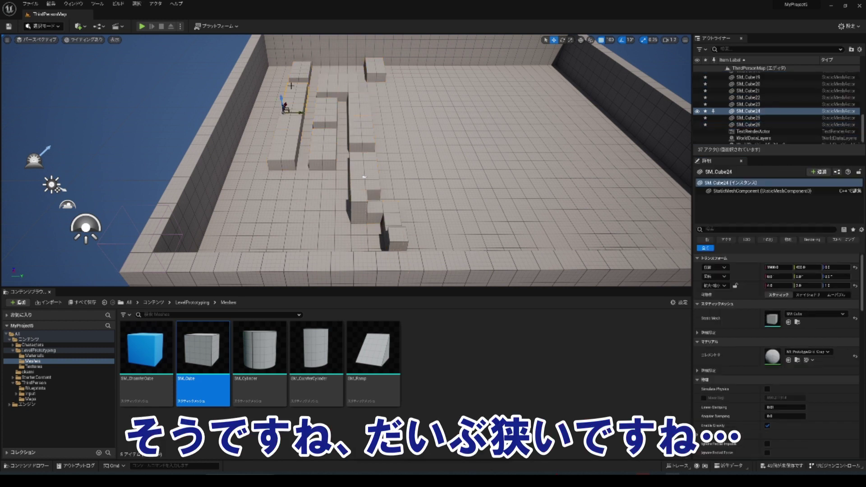
{"action": "left_click", "coordinate": [286, 143], "text": "ctrl"}
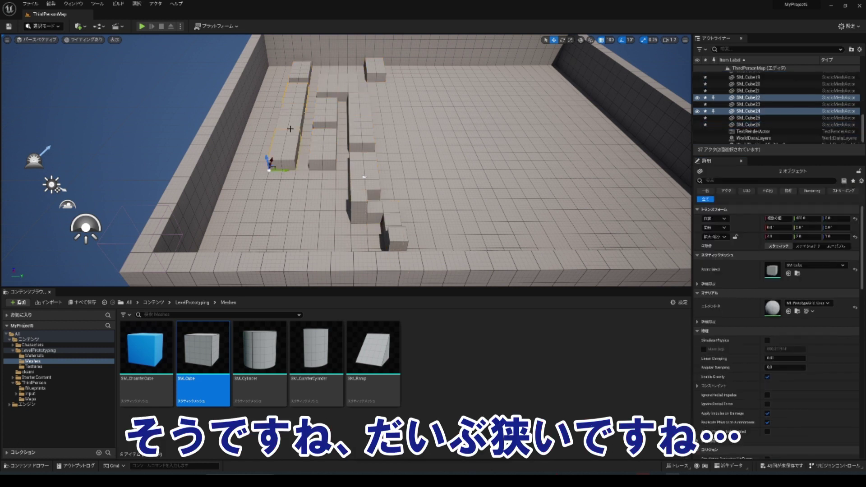
{"action": "left_click", "coordinate": [293, 138], "text": "ctrl"}
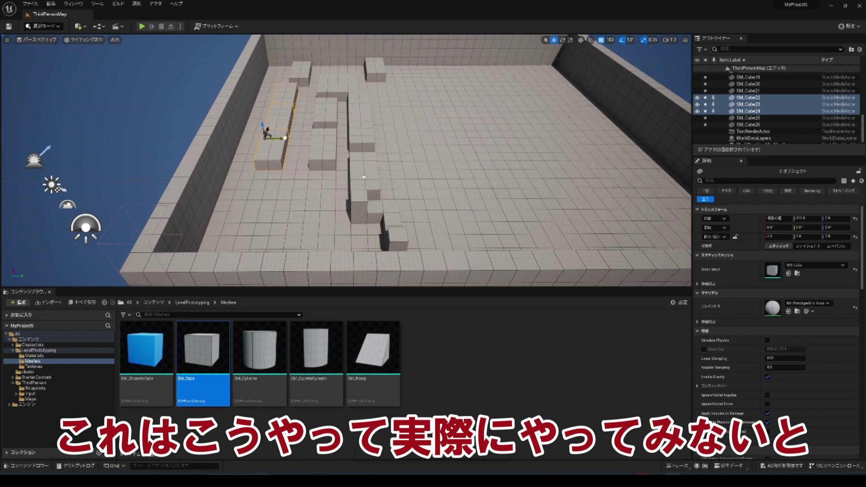
{"action": "left_click", "coordinate": [304, 81]}
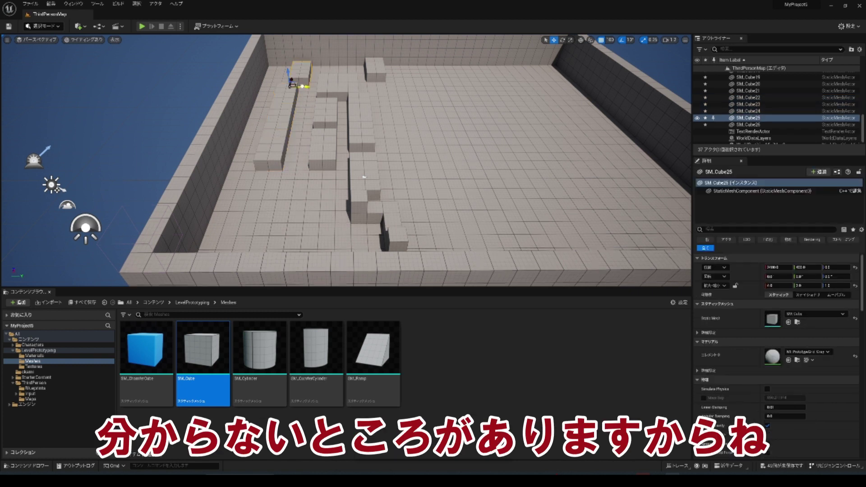
{"action": "left_click_drag", "start_coordinate": [304, 86], "coordinate": [299, 86]}
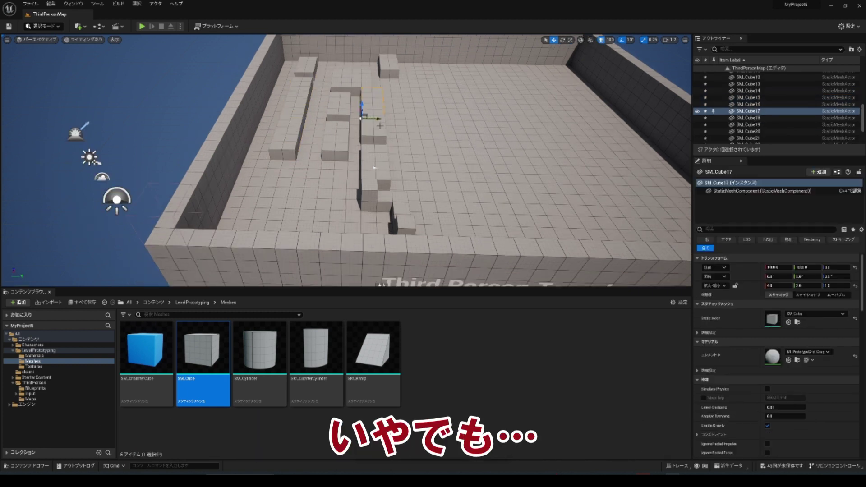
{"action": "left_click", "coordinate": [375, 123], "text": "ctrl"}
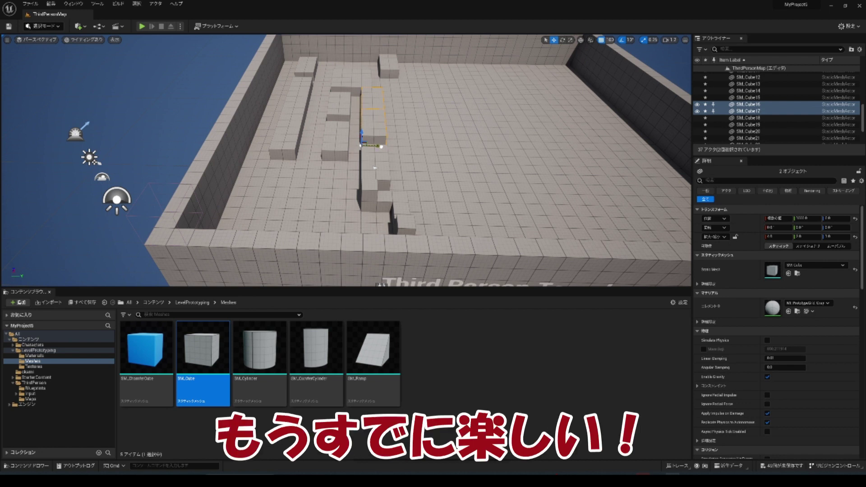
{"action": "left_click_drag", "start_coordinate": [379, 146], "coordinate": [390, 146]}
Play the level, run the character across the lowered blocks and narrow channel, then press Esc
{"action": "left_click", "coordinate": [141, 26]}
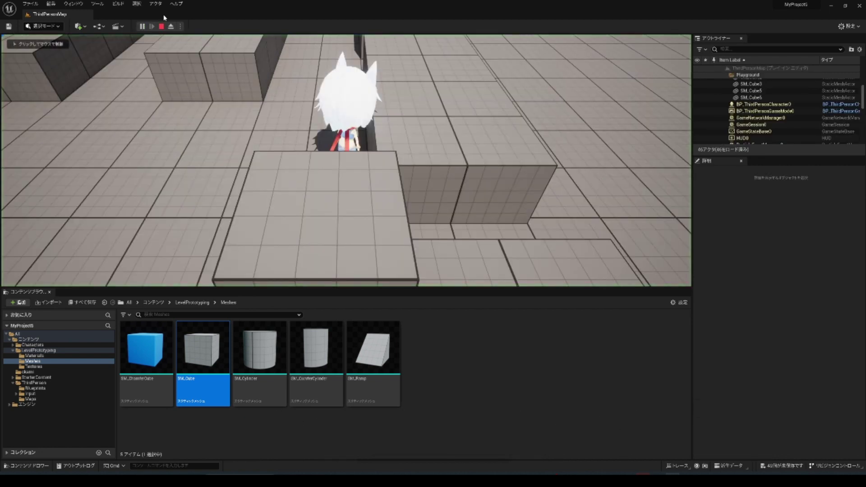
{"action": "key", "text": "w"}
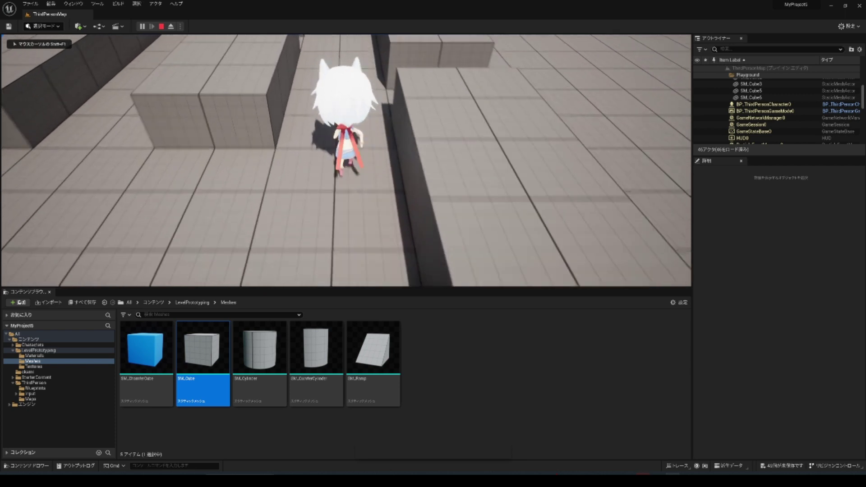
{"action": "key", "text": "w"}
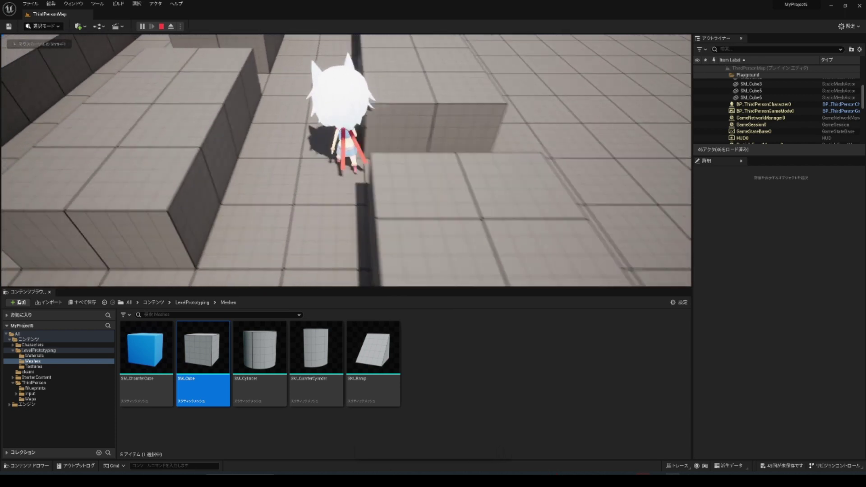
{"action": "key", "text": "w"}
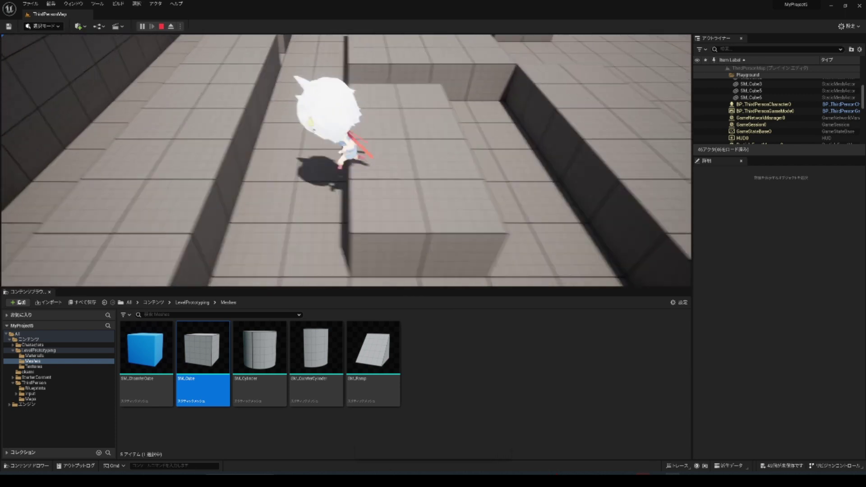
{"action": "key", "text": "s"}
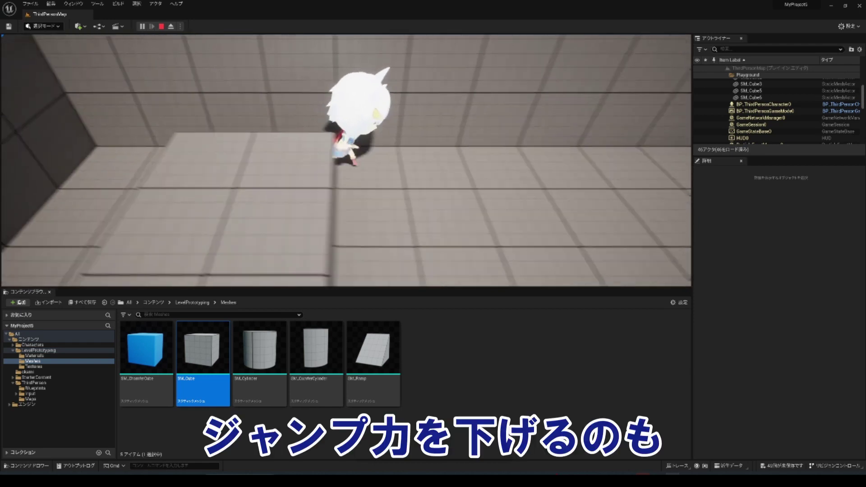
{"action": "key", "text": "w"}
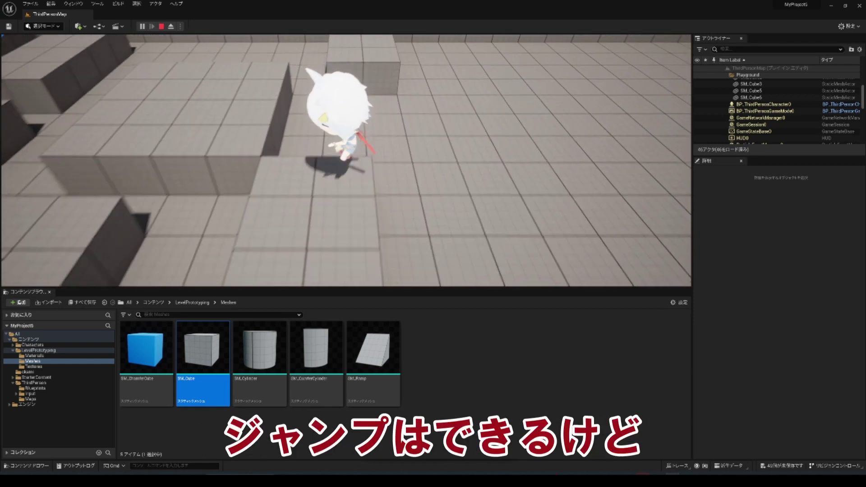
{"action": "key", "text": "s"}
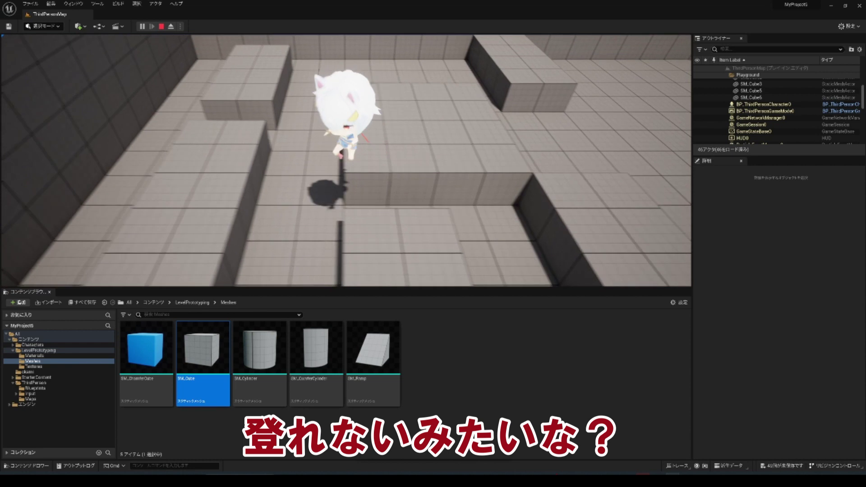
{"action": "key", "text": "Escape"}
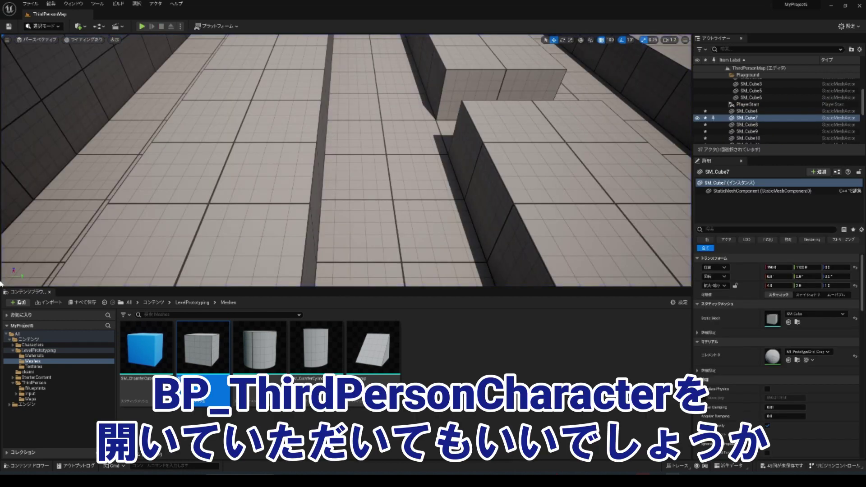
In BP_ThirdPersonCharacter's Character Movement, filter for 'jump' and set Jump Z Velocity to 100
{"action": "left_click", "coordinate": [35, 388]}
{"action": "double_click", "coordinate": [135, 376]}
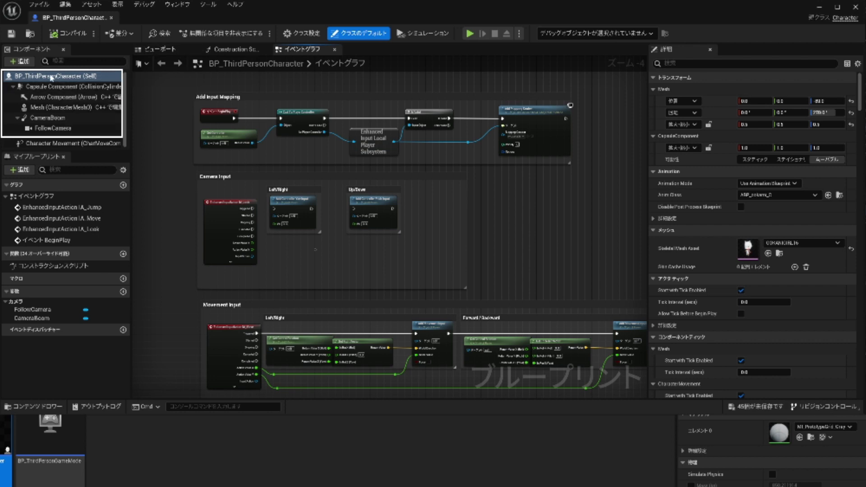
{"action": "left_click", "coordinate": [63, 143]}
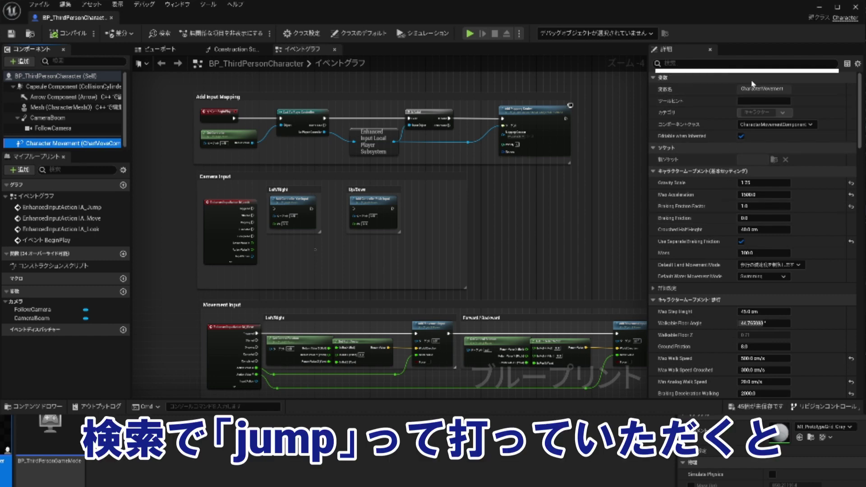
{"action": "left_click", "coordinate": [740, 64]}
{"action": "type", "text": "jump"}
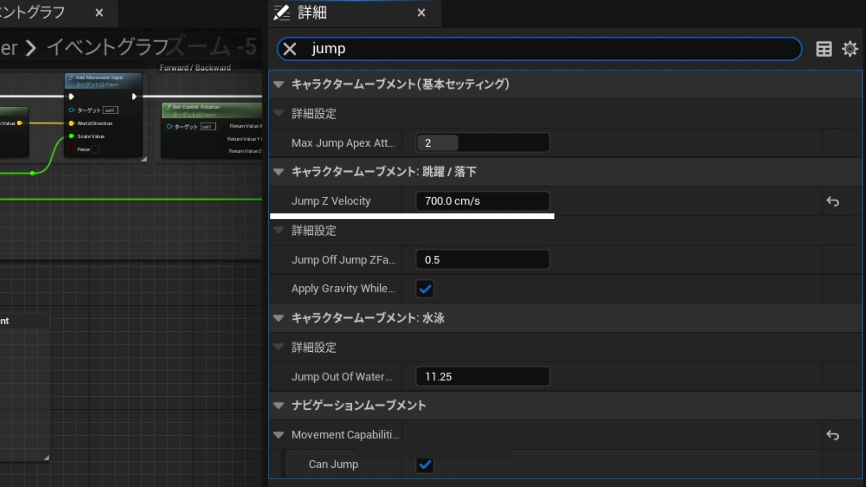
{"action": "left_click", "coordinate": [464, 201]}
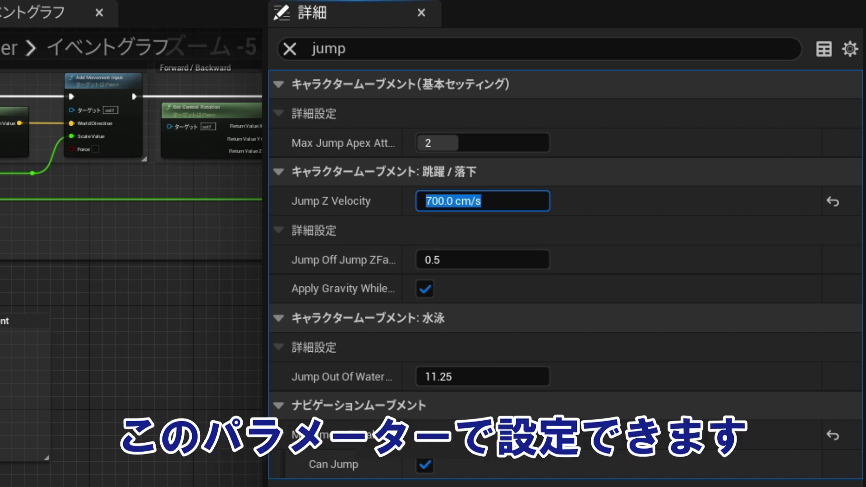
{"action": "type", "text": "100"}
{"action": "key", "text": "Return"}
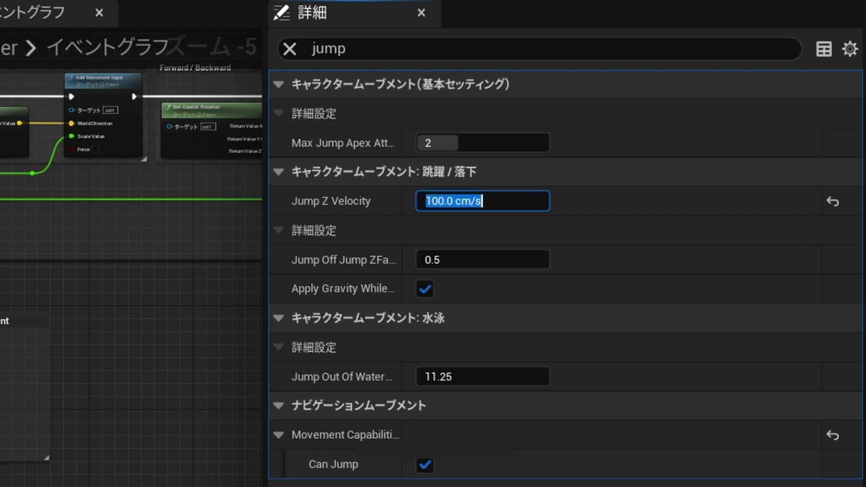
{"action": "key", "text": "Escape"}
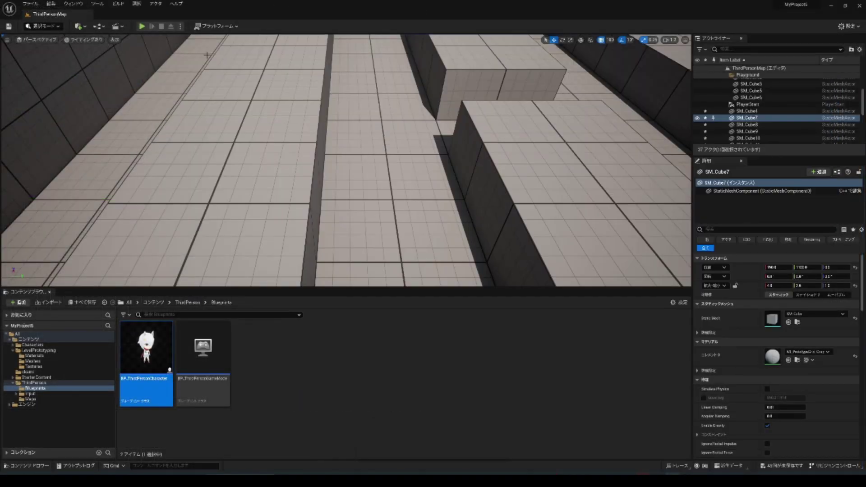
Play-test the 100 cm/s jump, stop, and reopen BP_ThirdPersonCharacter
{"action": "left_click", "coordinate": [143, 28]}
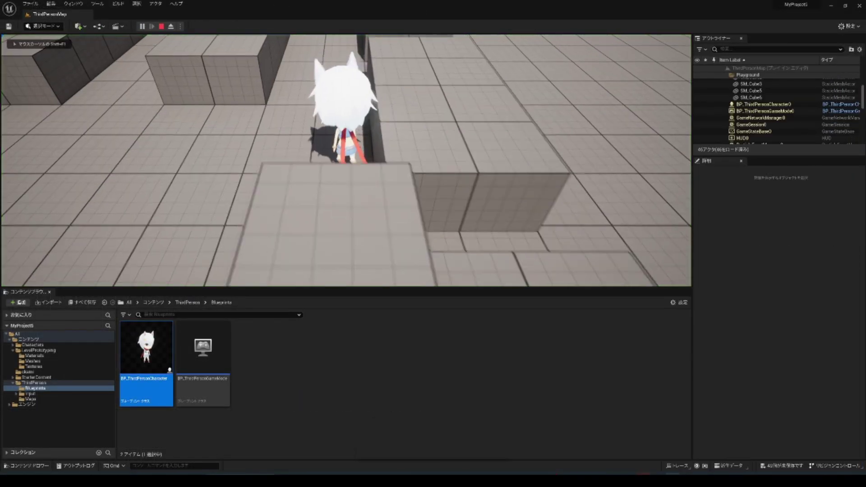
{"action": "key", "text": "w"}
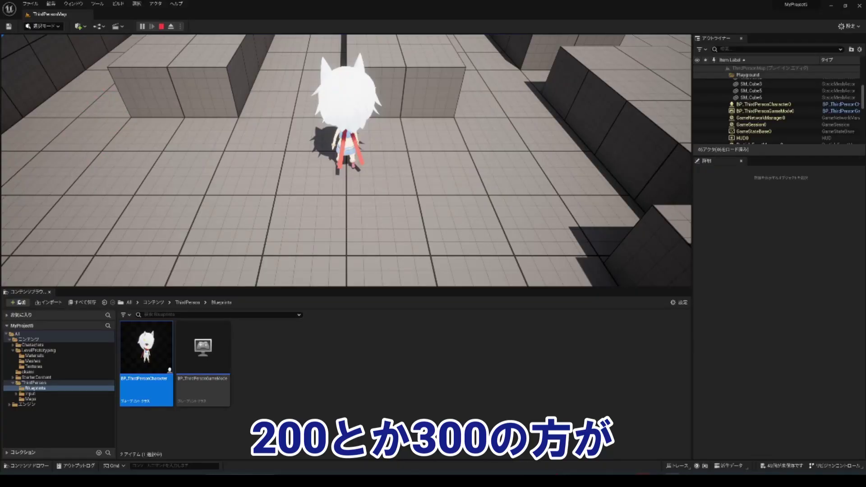
{"action": "key", "text": "Escape"}
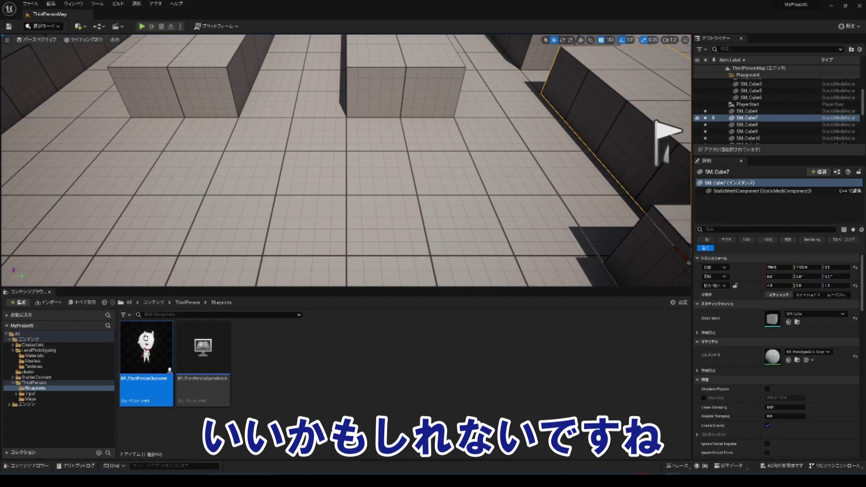
{"action": "double_click", "coordinate": [146, 351]}
Set Jump Z Velocity to 300 and compile the character blueprint
{"action": "type", "text": "300"}
{"action": "key", "text": "Return"}
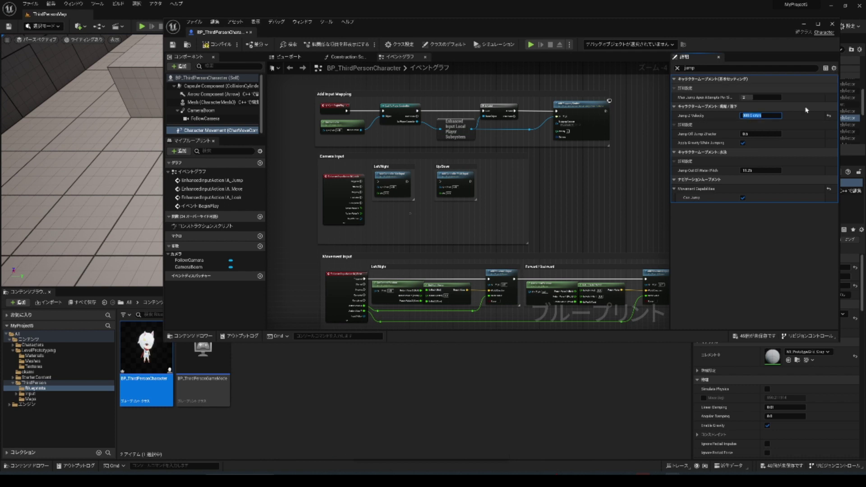
{"action": "left_click", "coordinate": [218, 45]}
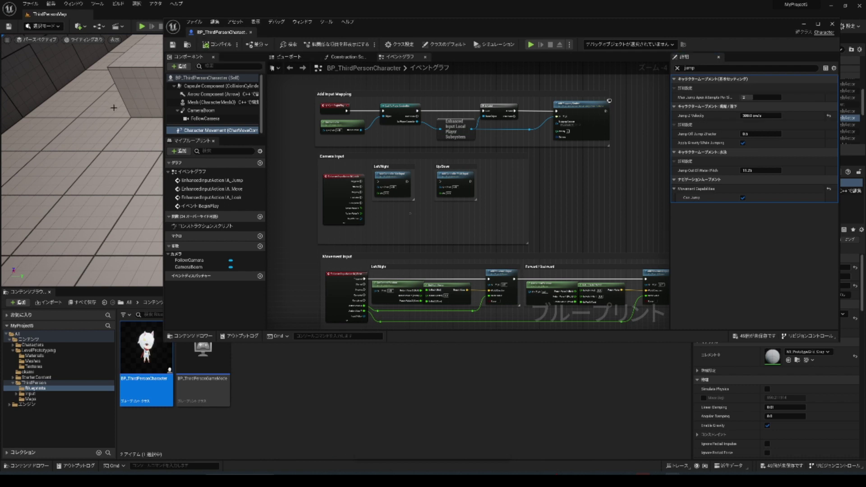
Play the level and run the character around the maze to test the 300 jump
{"action": "key", "text": "alt+p"}
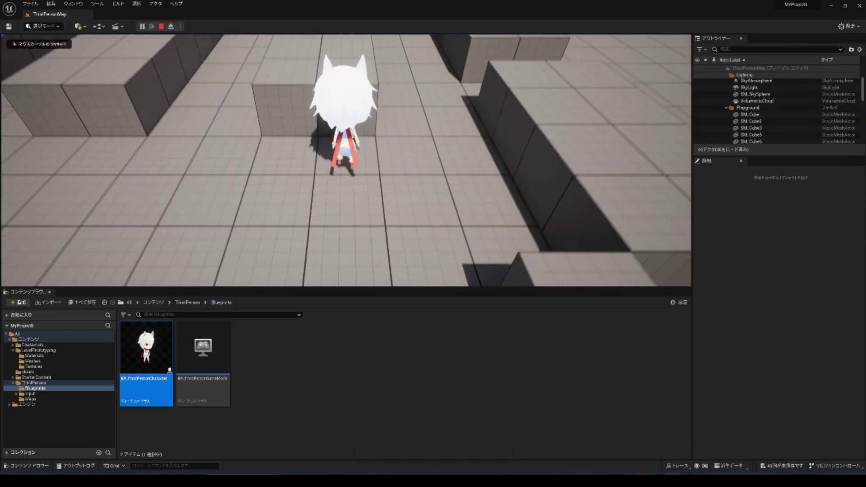
{"action": "key", "text": "w"}
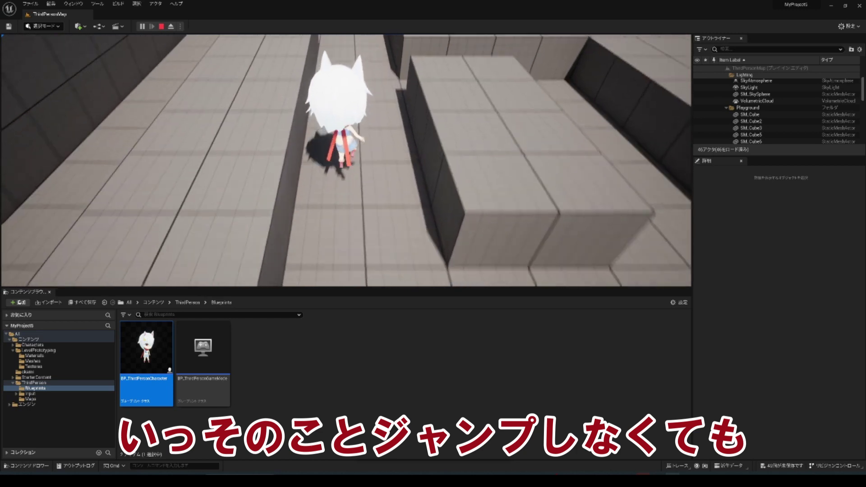
{"action": "key", "text": "s"}
{"action": "key", "text": "w"}
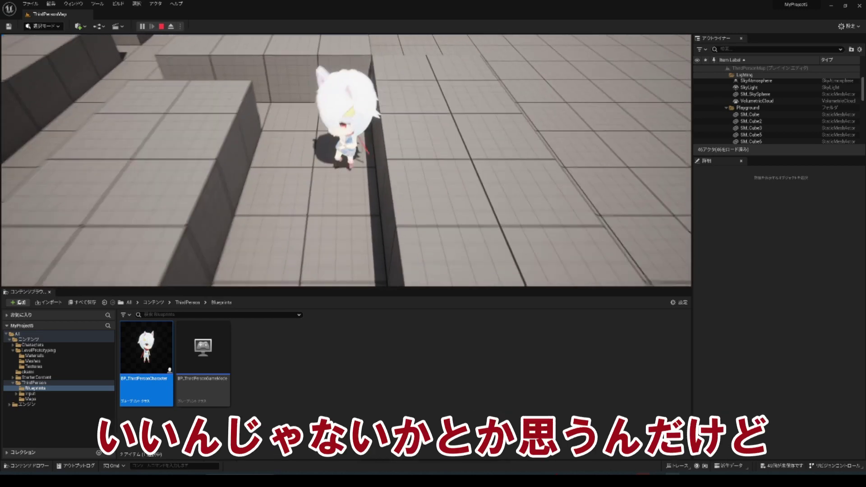
{"action": "key", "text": "d"}
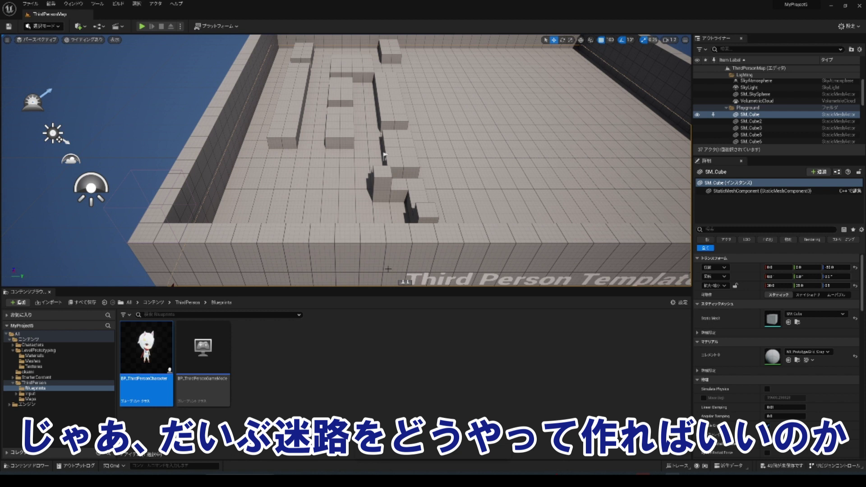
Drag the OOKANIGIRL16 model from the Characters/okami folder into the maze
{"action": "left_click", "coordinate": [79, 345]}
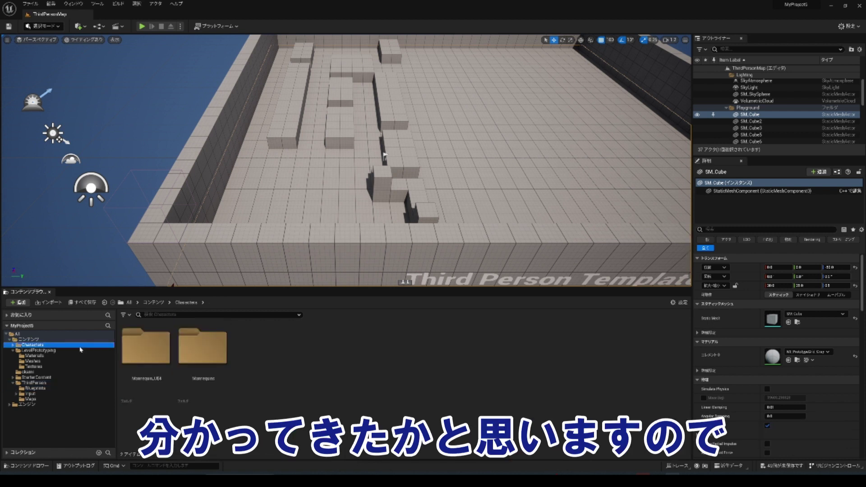
{"action": "left_click", "coordinate": [72, 339]}
{"action": "left_click", "coordinate": [72, 344]}
{"action": "left_click", "coordinate": [72, 371]}
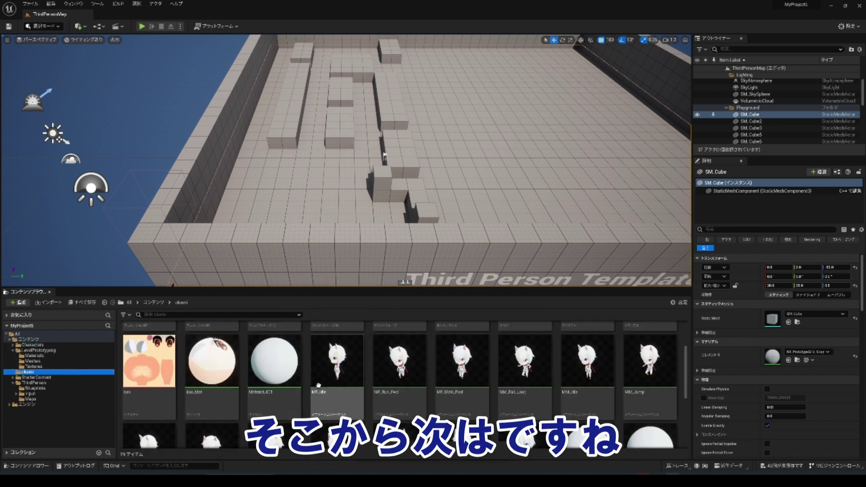
{"action": "scroll", "coordinate": [406, 360], "scroll_direction": "down", "scroll_amount": 2}
{"action": "left_click_drag", "start_coordinate": [399, 375], "coordinate": [392, 176]}
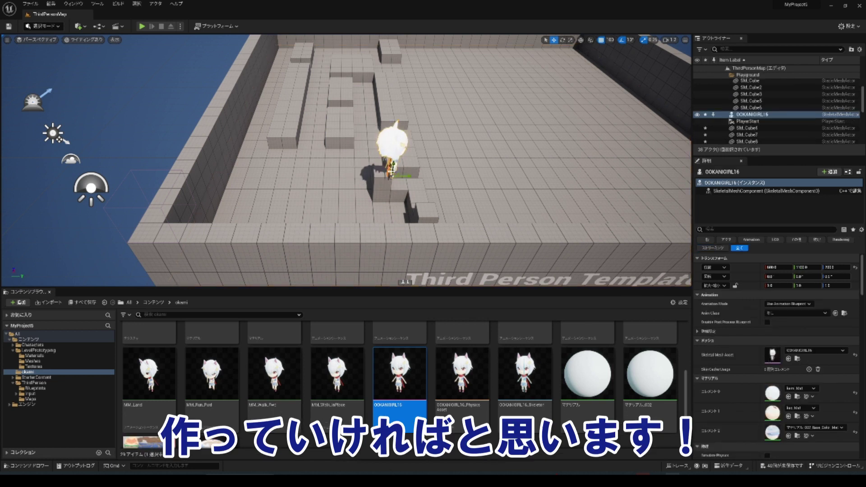
Set grid snap to 10 and nudge the OOKANIGIRL16 model along Y
{"action": "left_click", "coordinate": [608, 39]}
{"action": "left_click", "coordinate": [617, 72]}
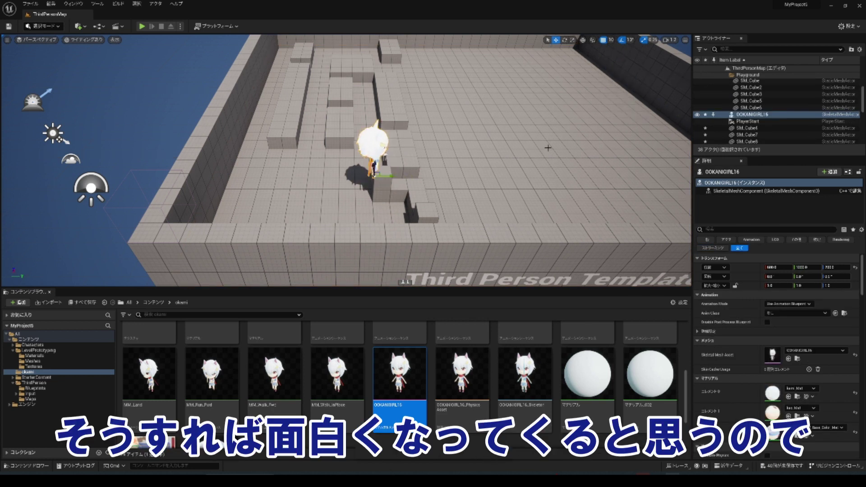
{"action": "left_click_drag", "start_coordinate": [384, 177], "coordinate": [418, 187]}
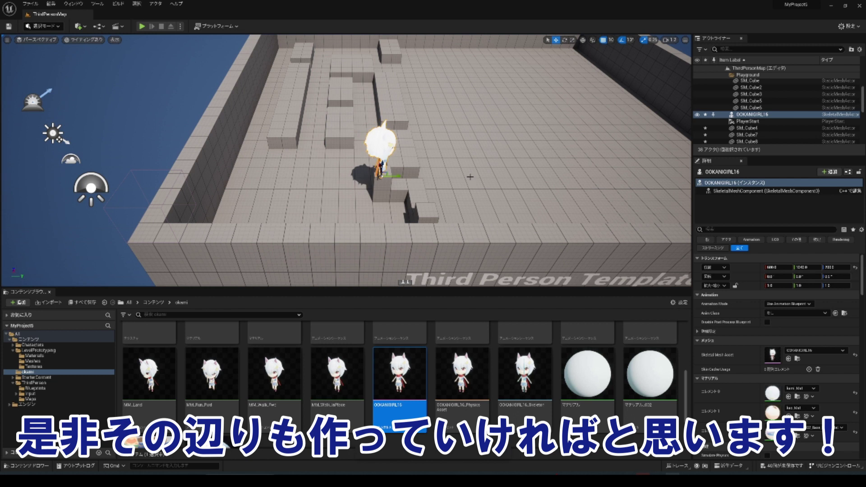
{"action": "middle_click_drag", "start_coordinate": [470, 177], "coordinate": [496, 178]}
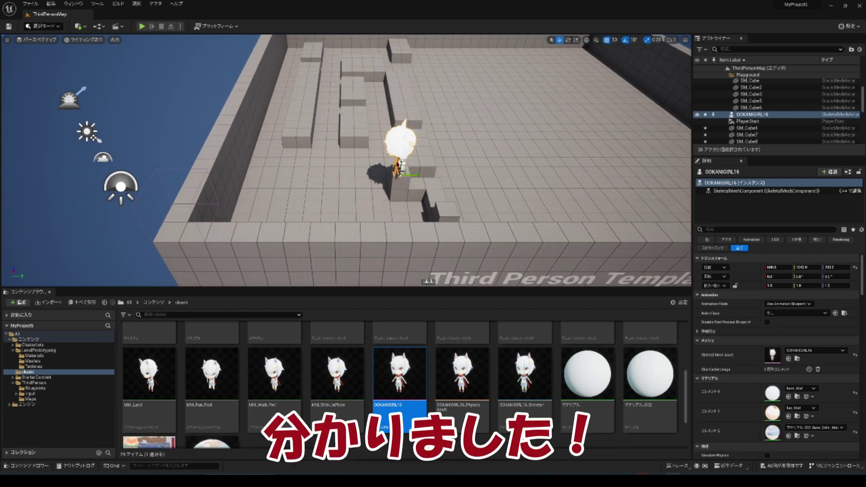